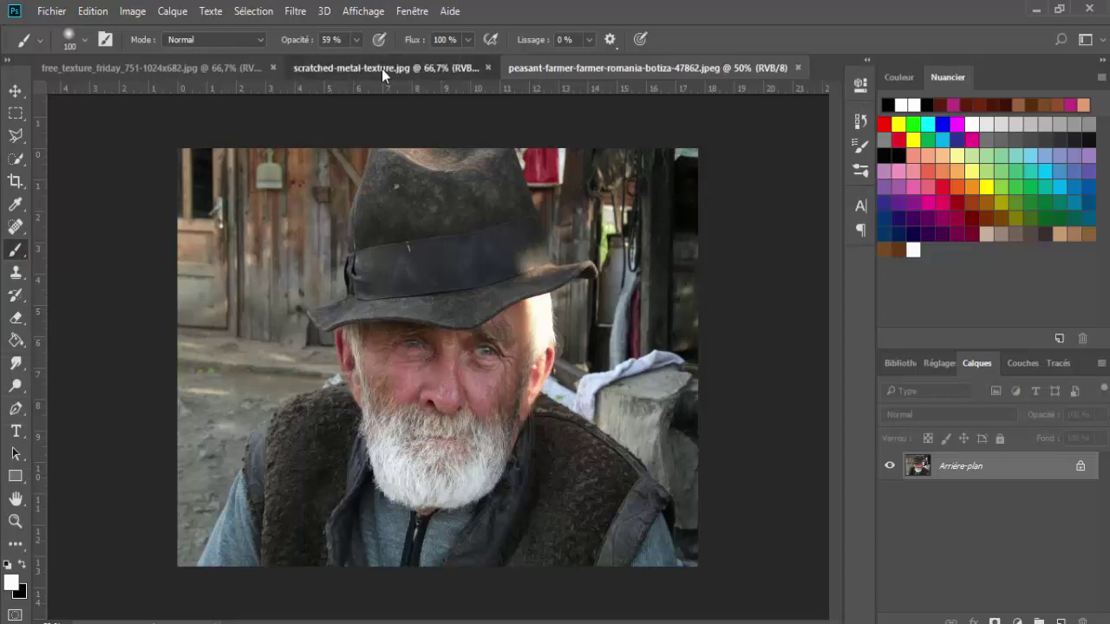
Bring the dark metal scratch texture into the farmer portrait and scale it to fill the canvas.
left_click(382, 69)
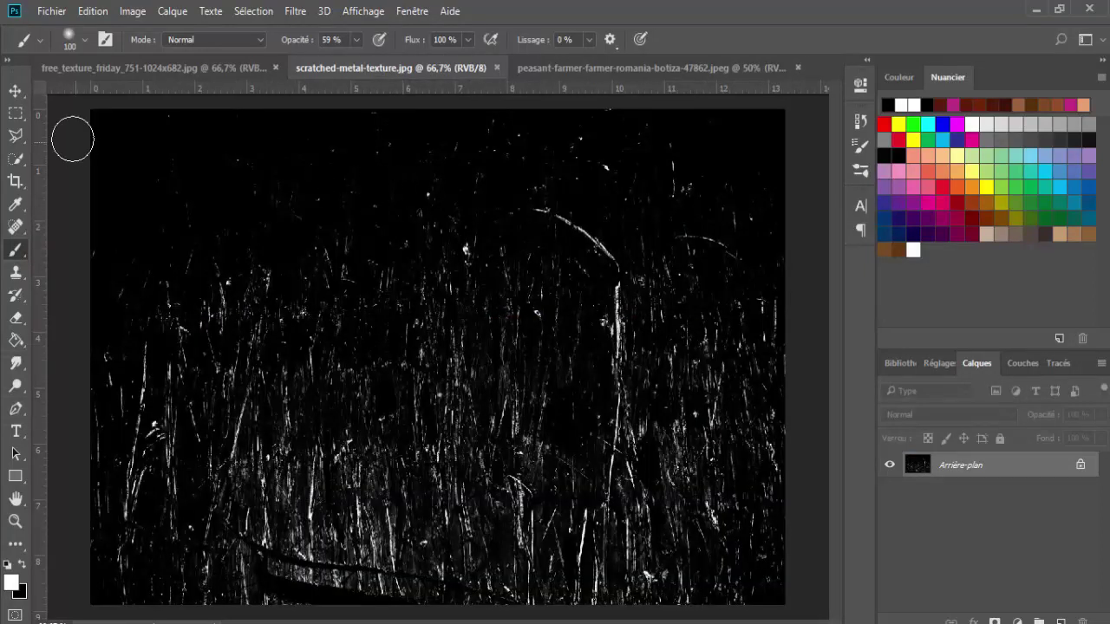
left_click(16, 91)
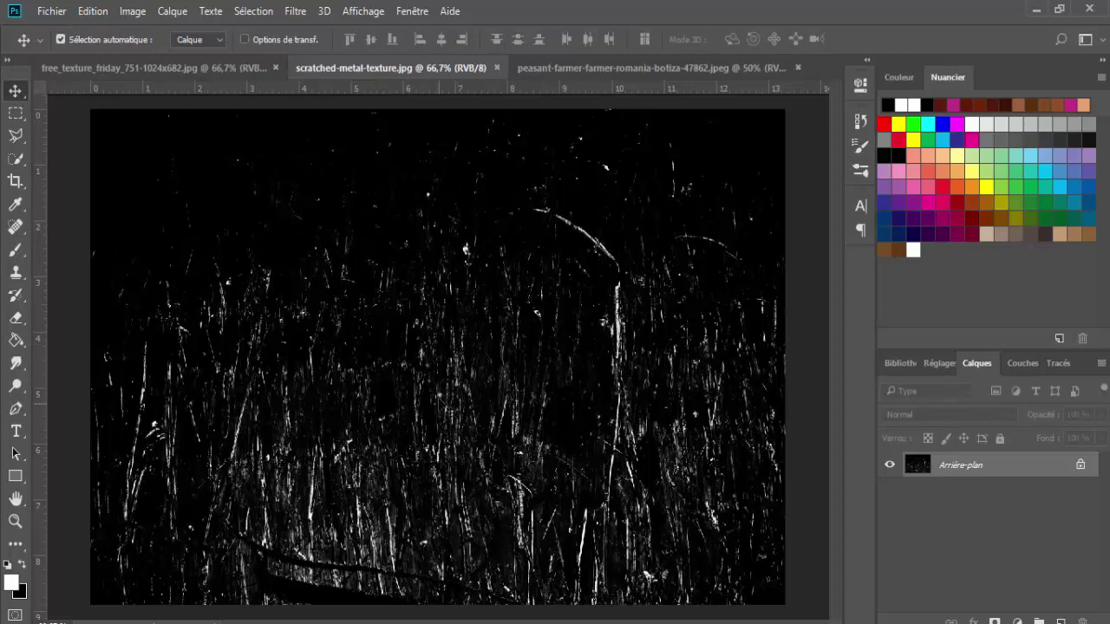
left_click_drag(444, 403, 606, 68)
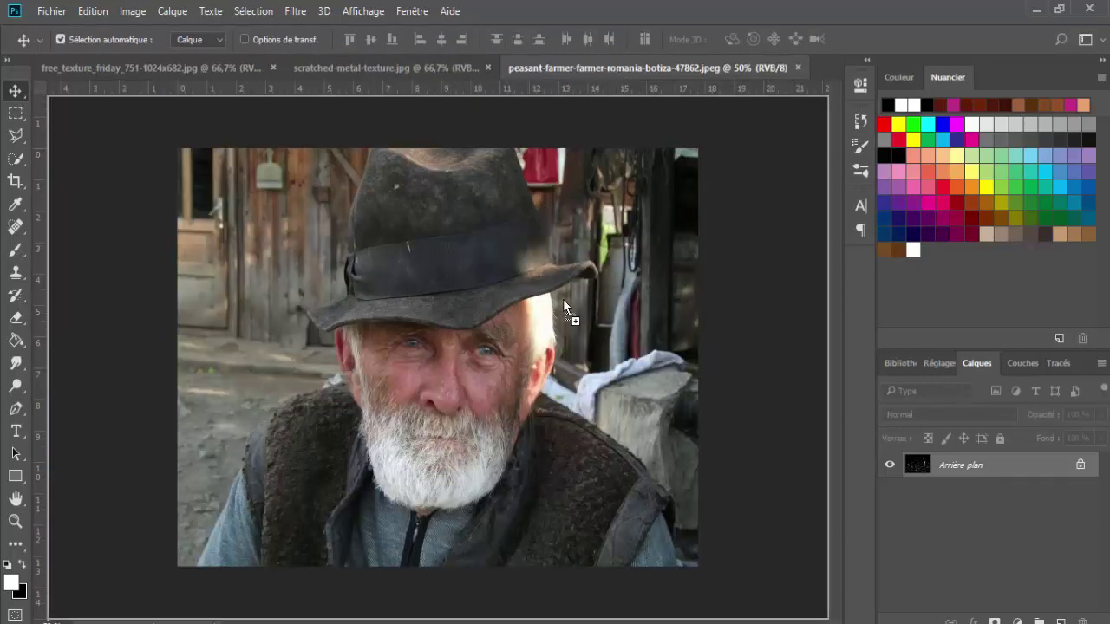
left_click_drag(618, 69, 562, 299)
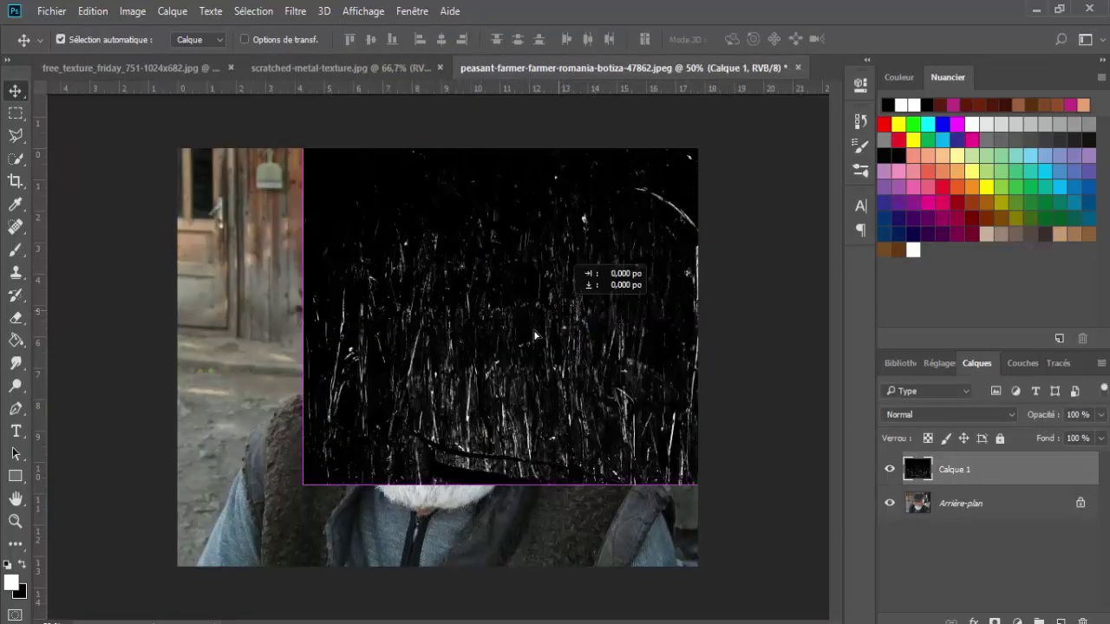
left_click_drag(534, 336, 438, 349)
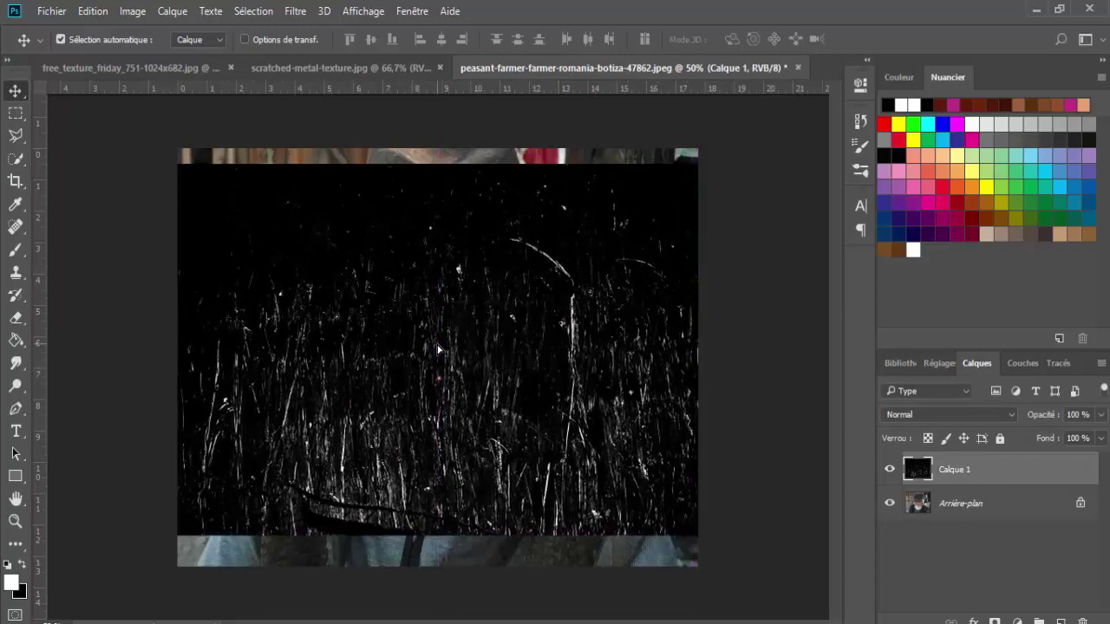
key("ctrl+t")
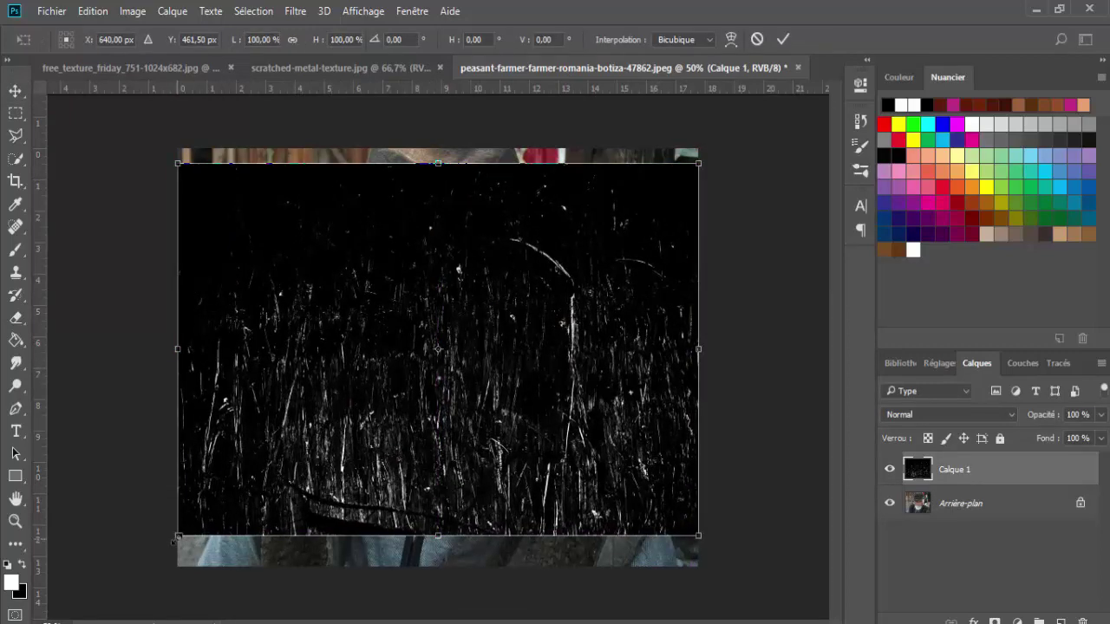
left_click_drag(174, 539, 127, 612)
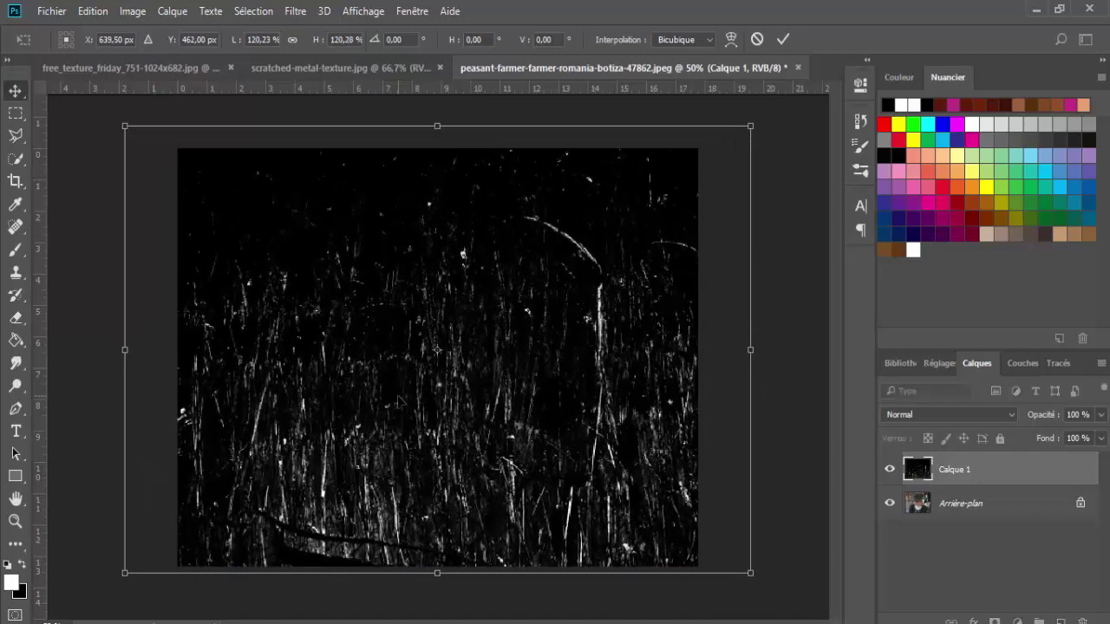
key("Return")
Add the light free_texture as an enlarged layer and place Calque 2 below Calque 1.
left_click(322, 77)
left_click(219, 68)
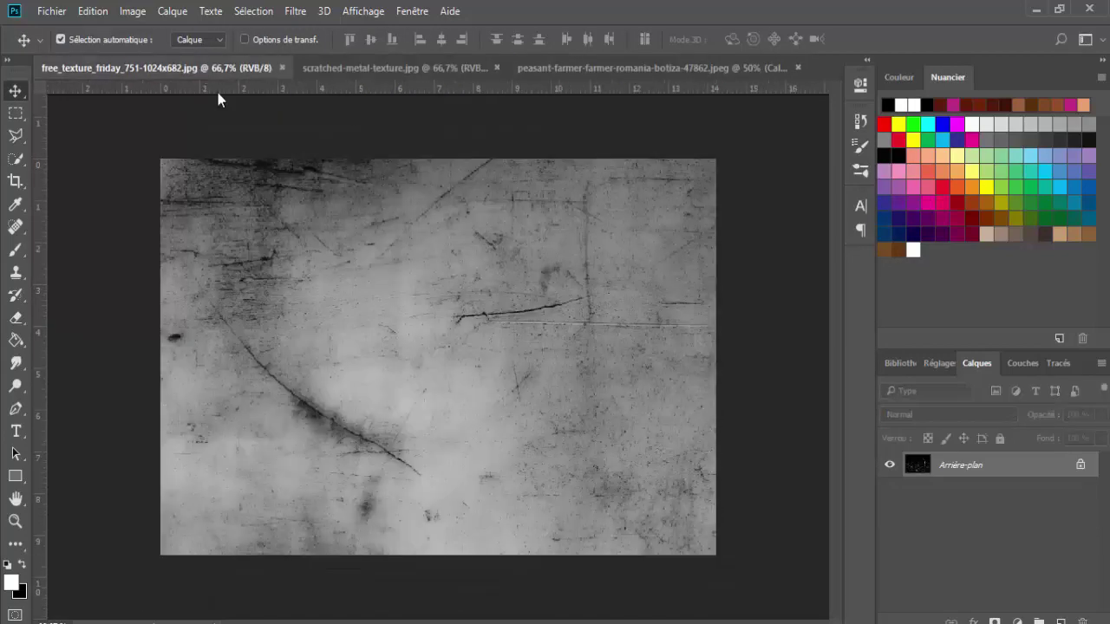
mouse_move(378, 408)
left_mouse_down()
mouse_move(604, 165)
mouse_move(441, 366)
left_mouse_up()
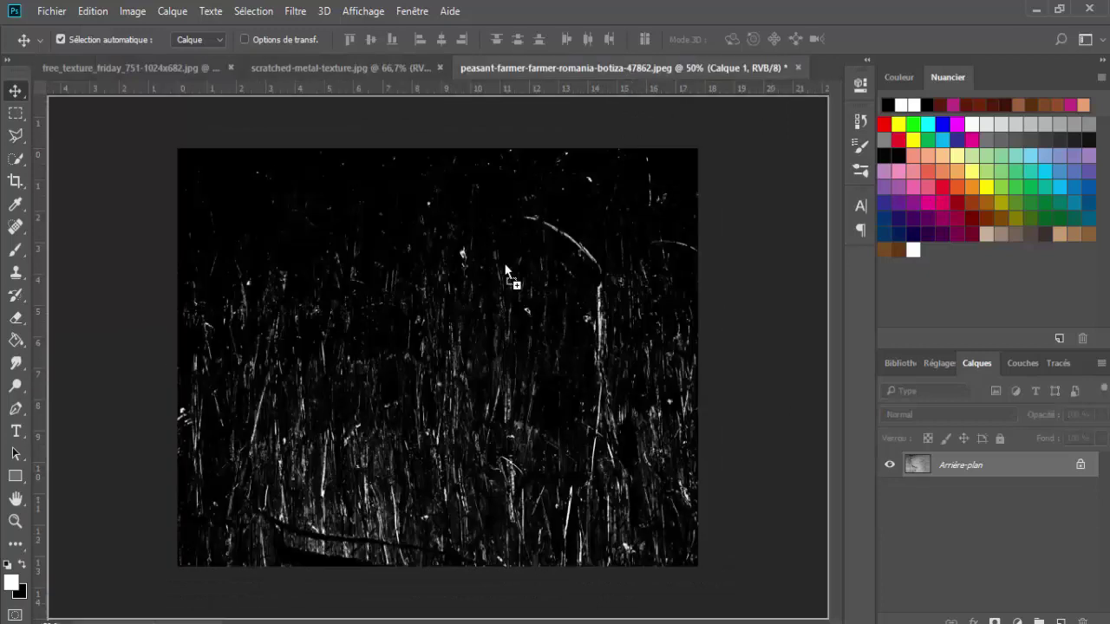
key("ctrl+t")
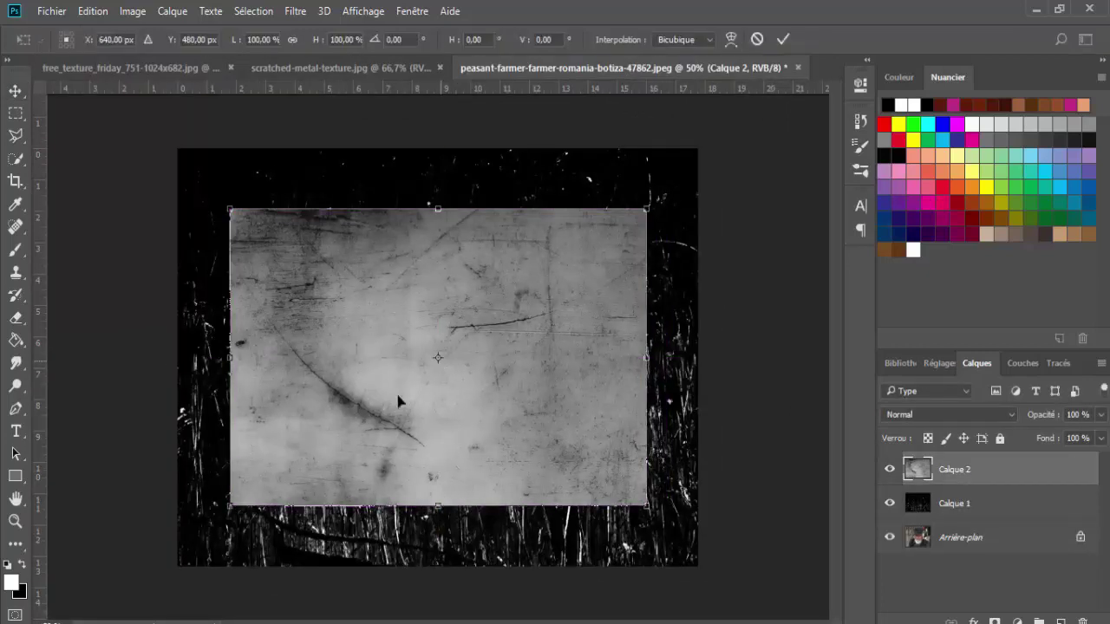
left_click_drag(230, 505, 138, 551)
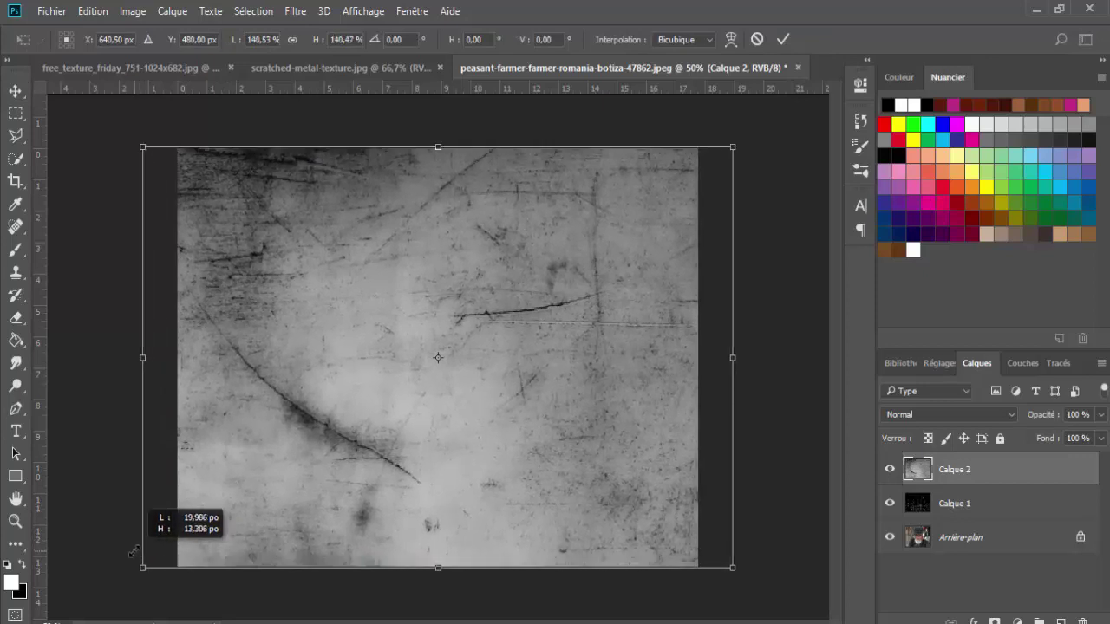
key("Return")
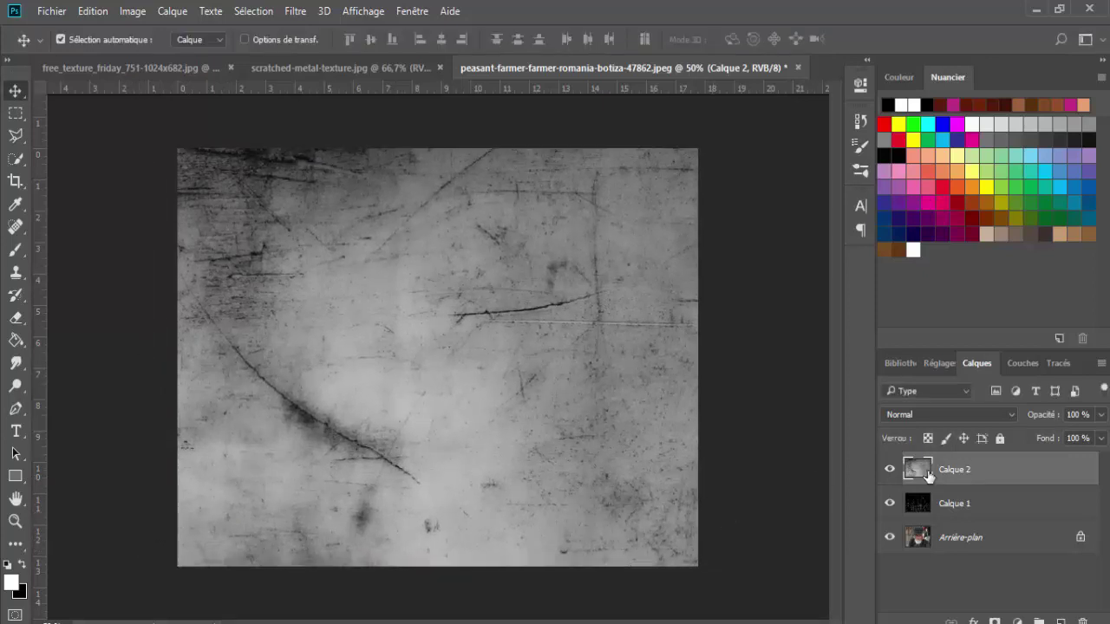
left_click_drag(1017, 468, 1014, 521)
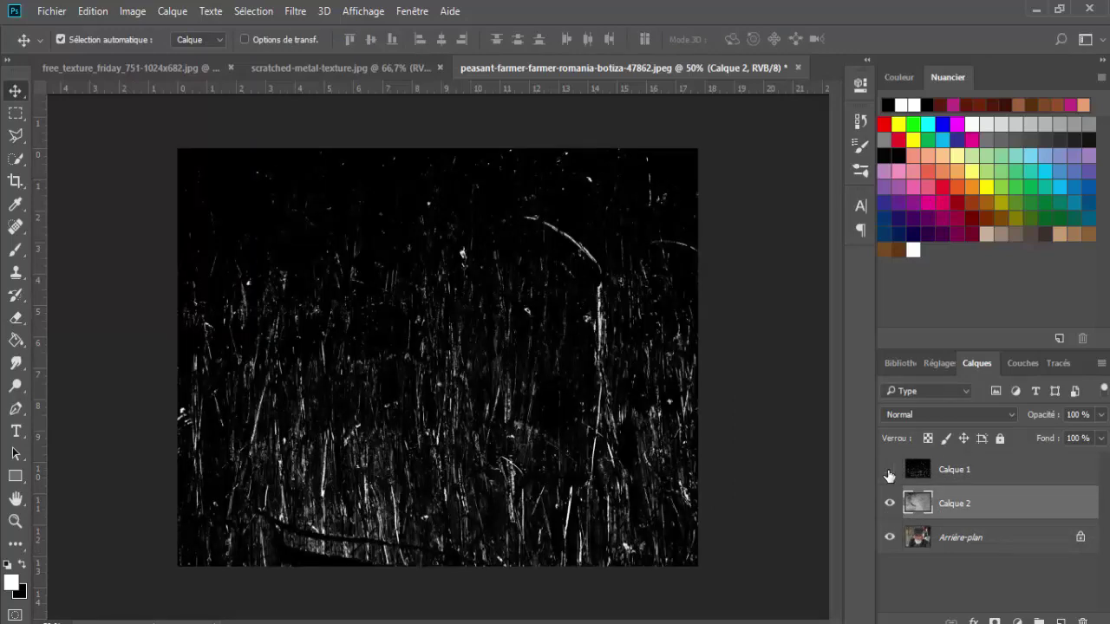
Hide texture layers Calque 1 and Calque 2 and select the Arrière-plan layer.
left_click(888, 470)
left_click(888, 504)
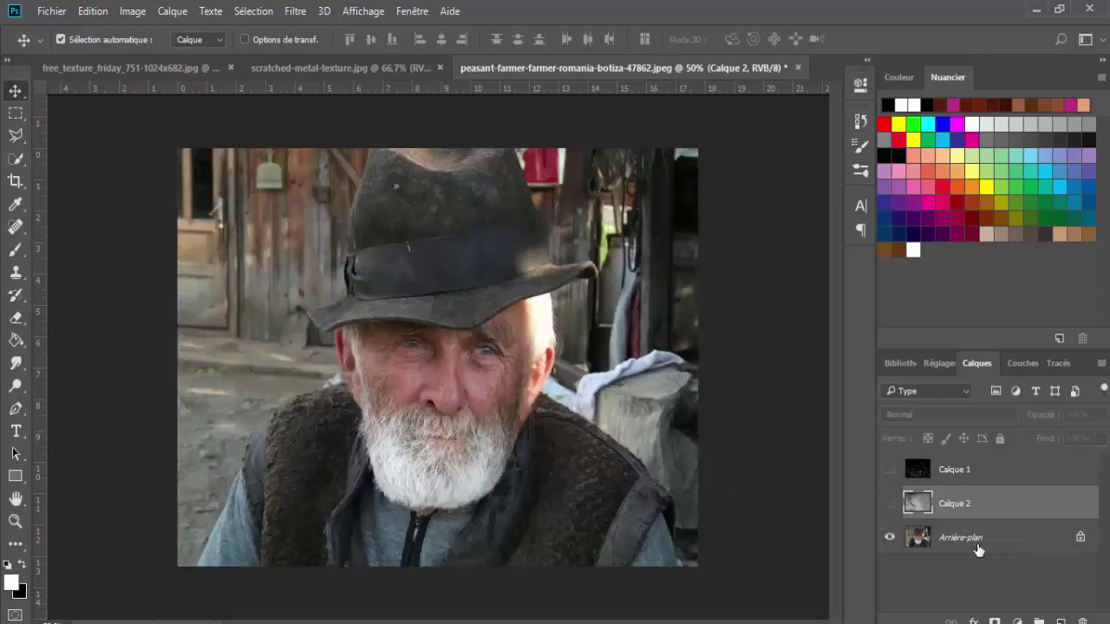
left_click(997, 538)
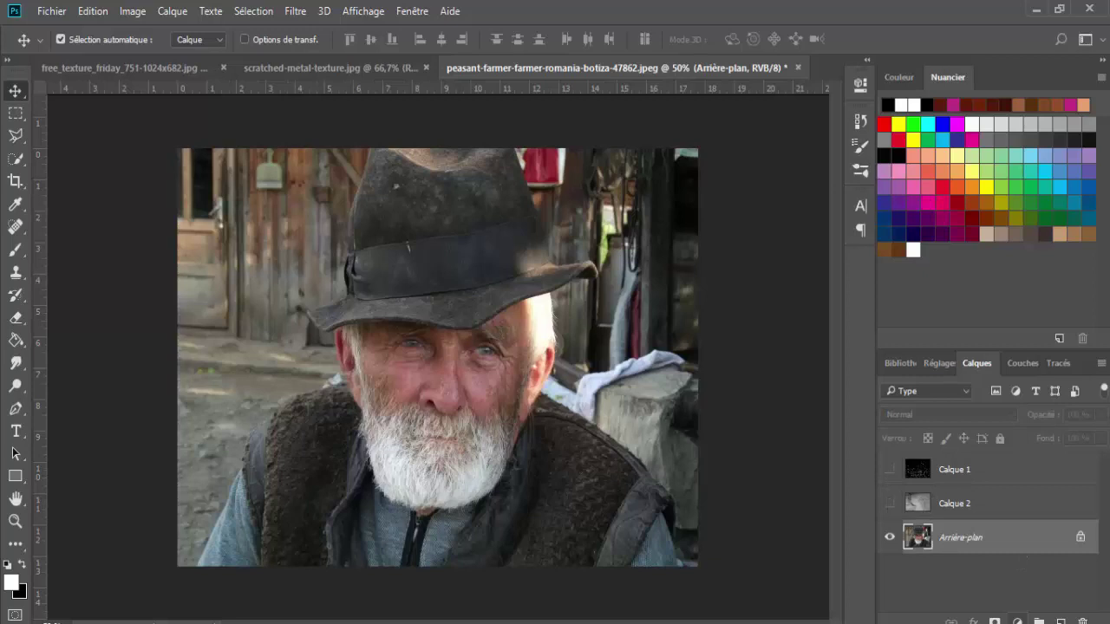
Add a Noir et blanc adjustment with the Filtre bleu contraste élevé preset, then duplicate Arrière-plan.
left_click(1016, 621)
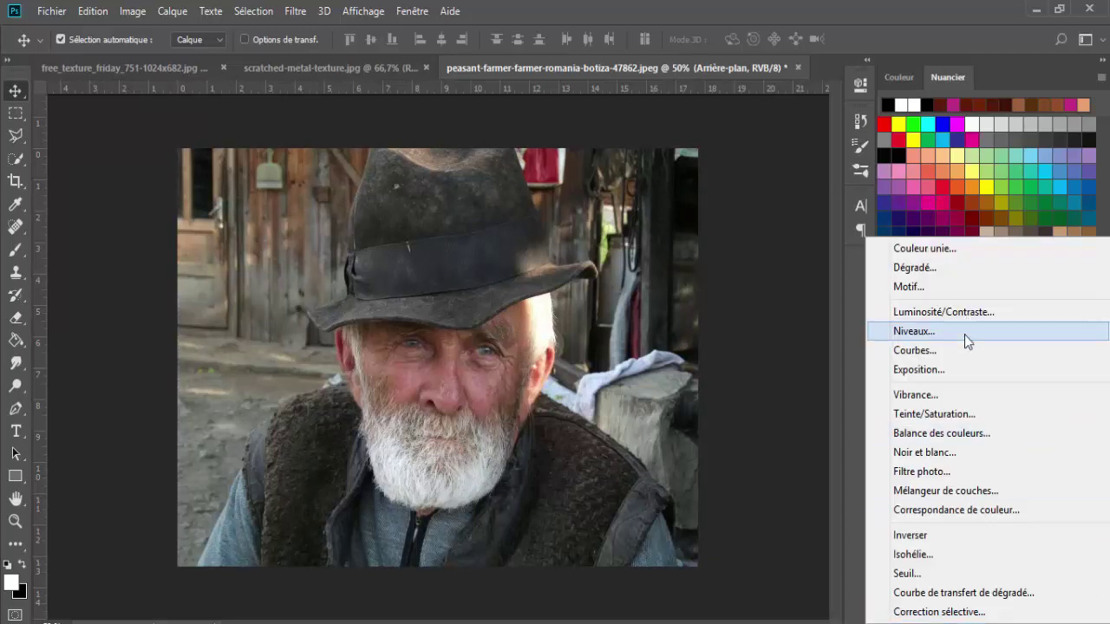
left_click(944, 461)
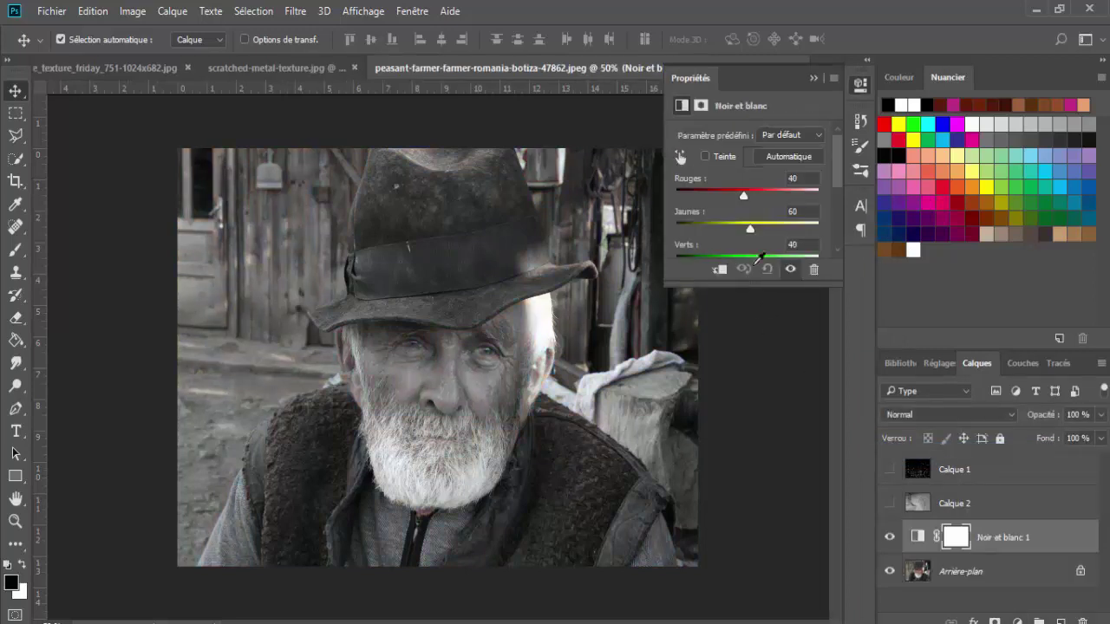
left_click(808, 137)
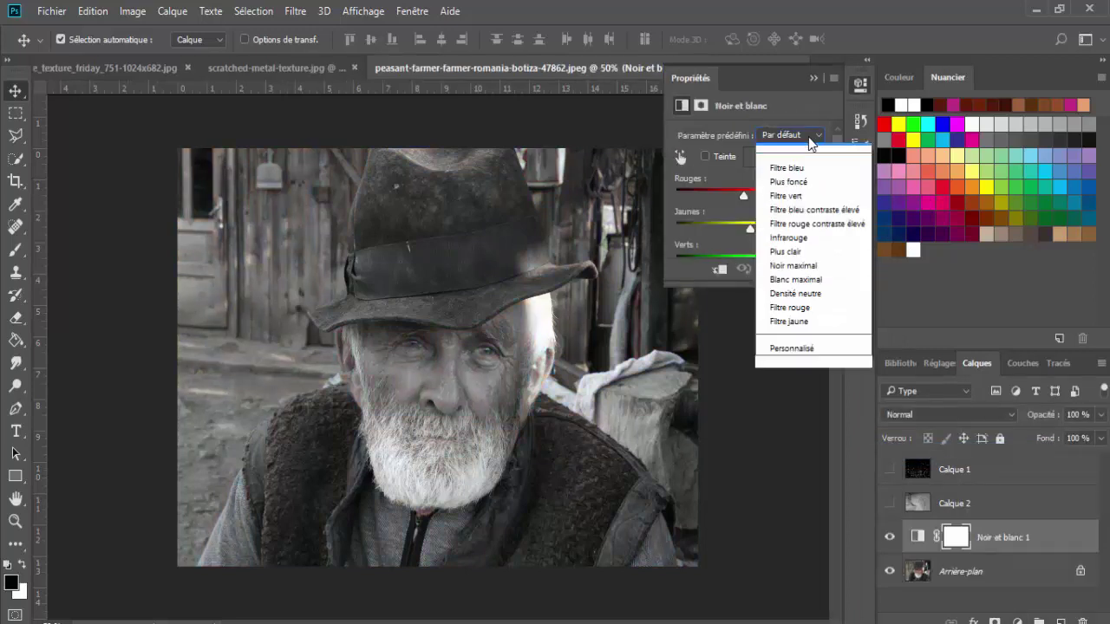
left_click(818, 221)
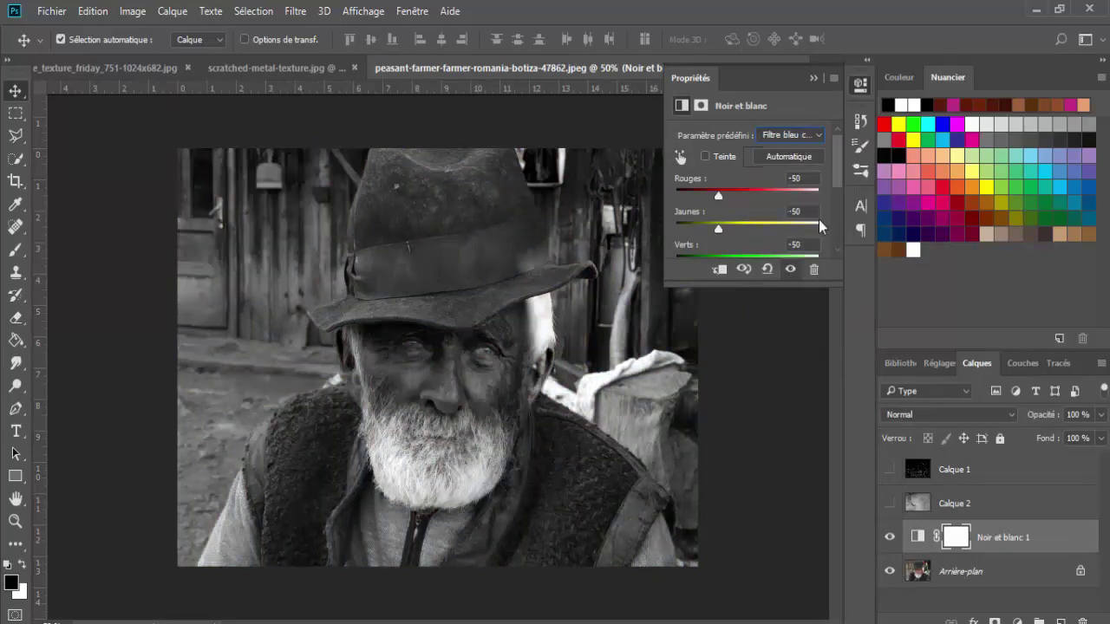
left_click(812, 78)
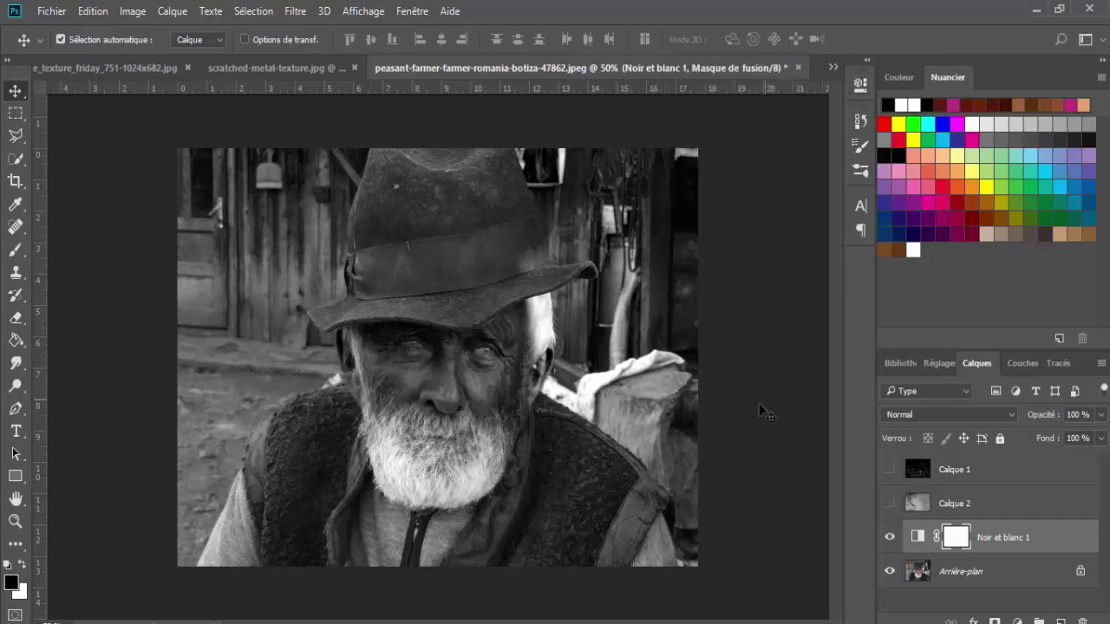
left_click(958, 574)
key("ctrl+j")
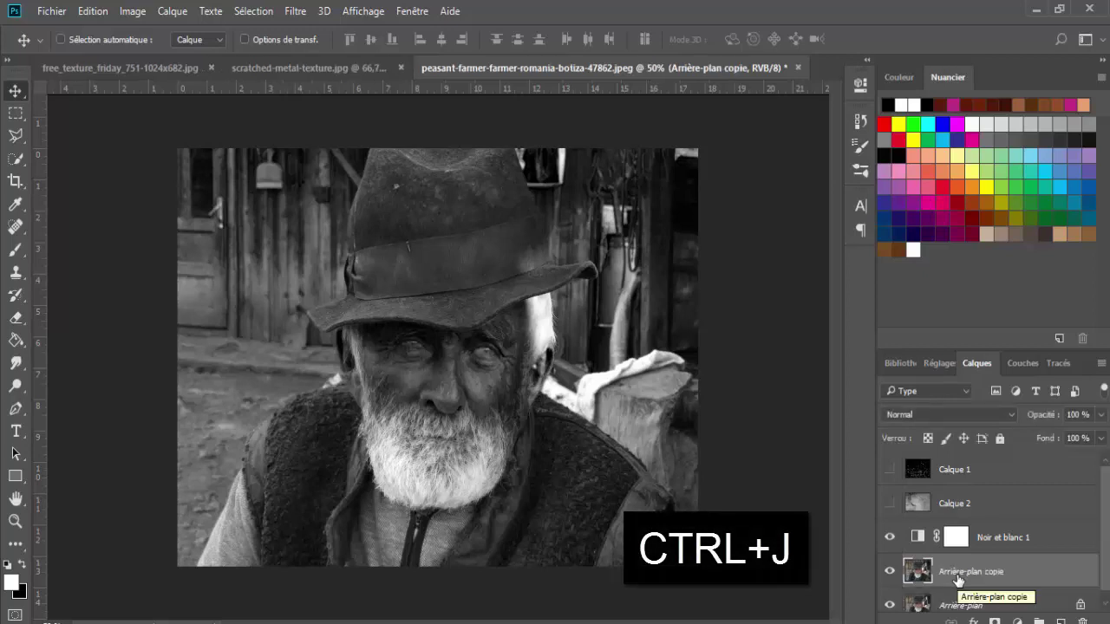
Merge Noir et blanc 1 into the photo copy, then dodge the face and eyes at 38% midtones.
left_click(999, 546, "ctrl")
key("ctrl+e")
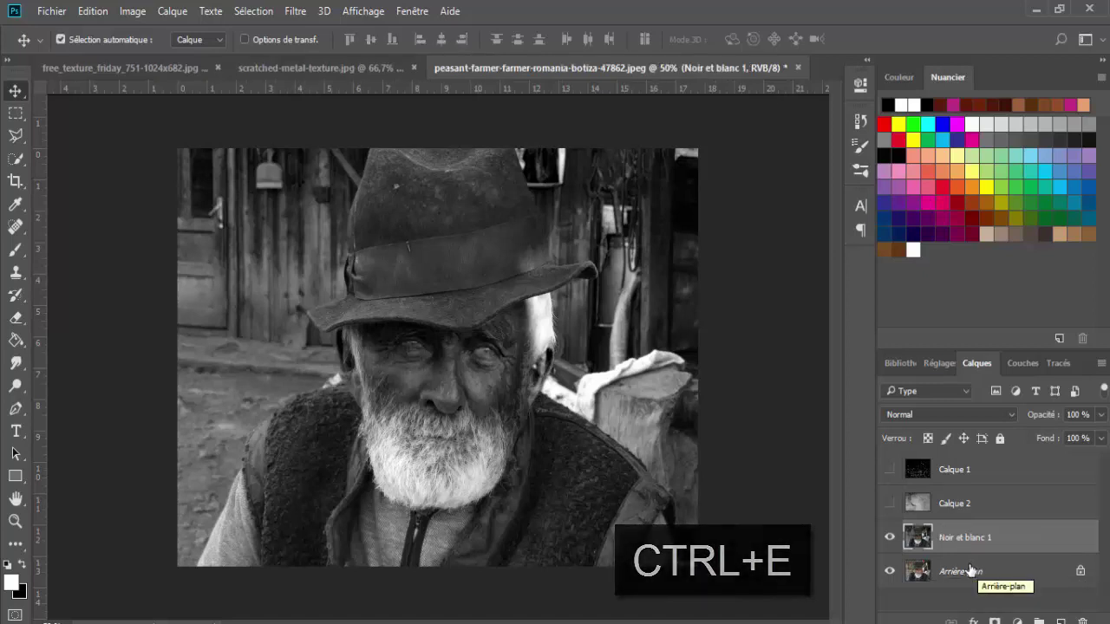
left_click(15, 388)
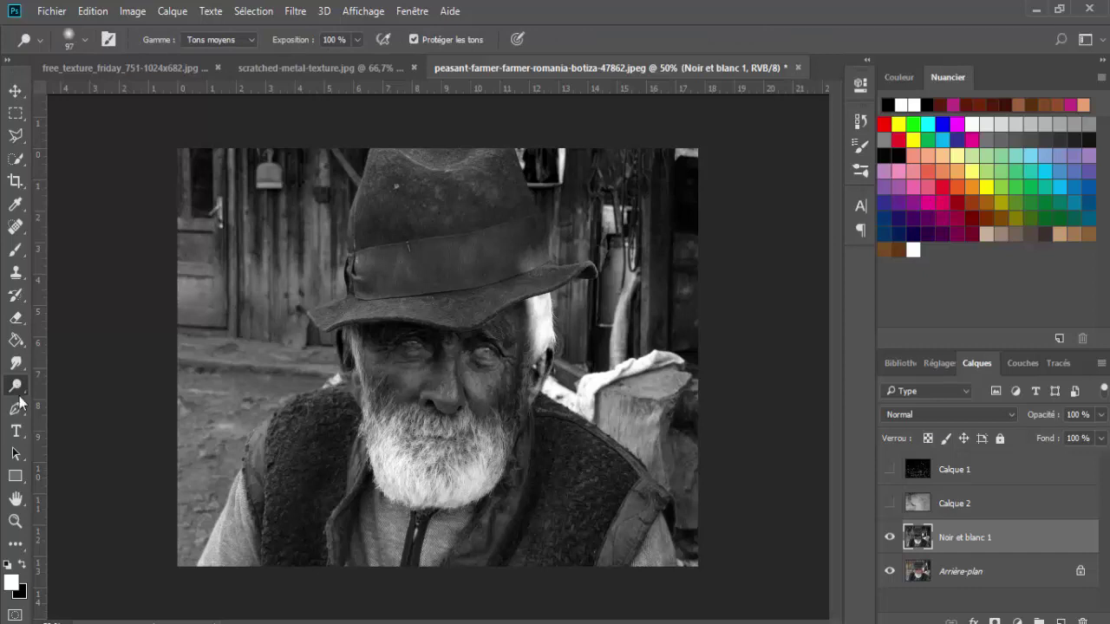
left_click(84, 46)
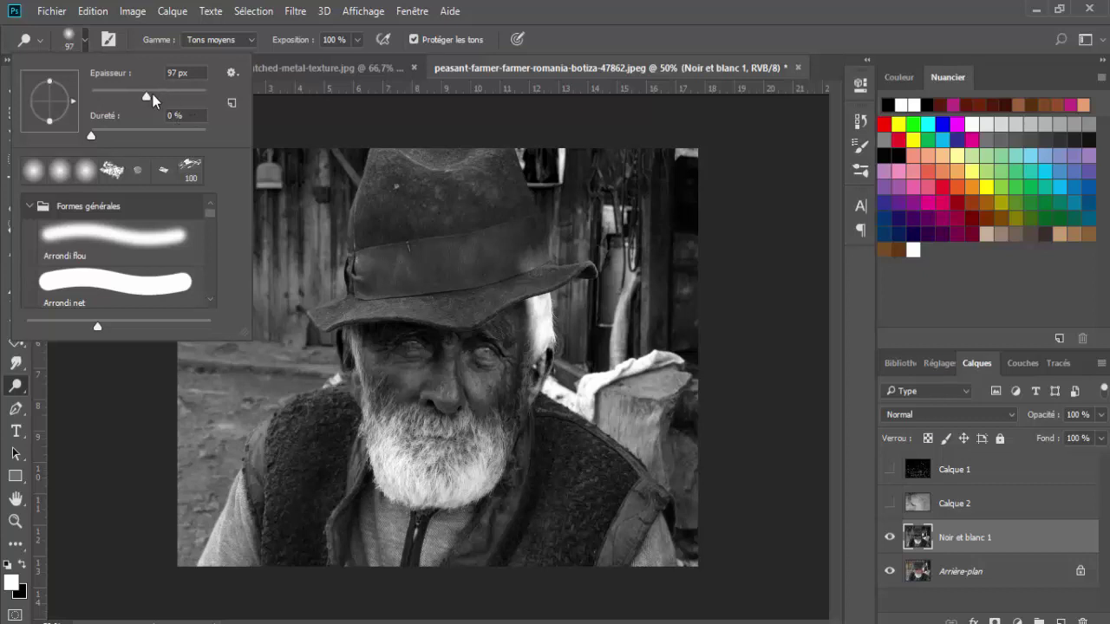
left_click(223, 42)
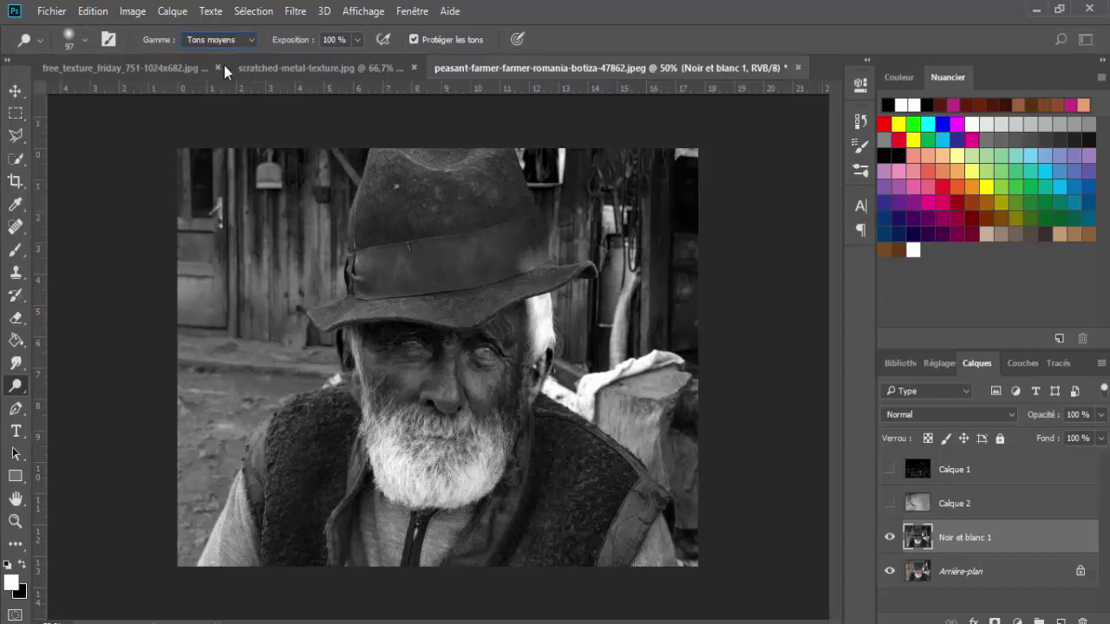
left_click(355, 40)
left_click_drag(330, 57, 310, 60)
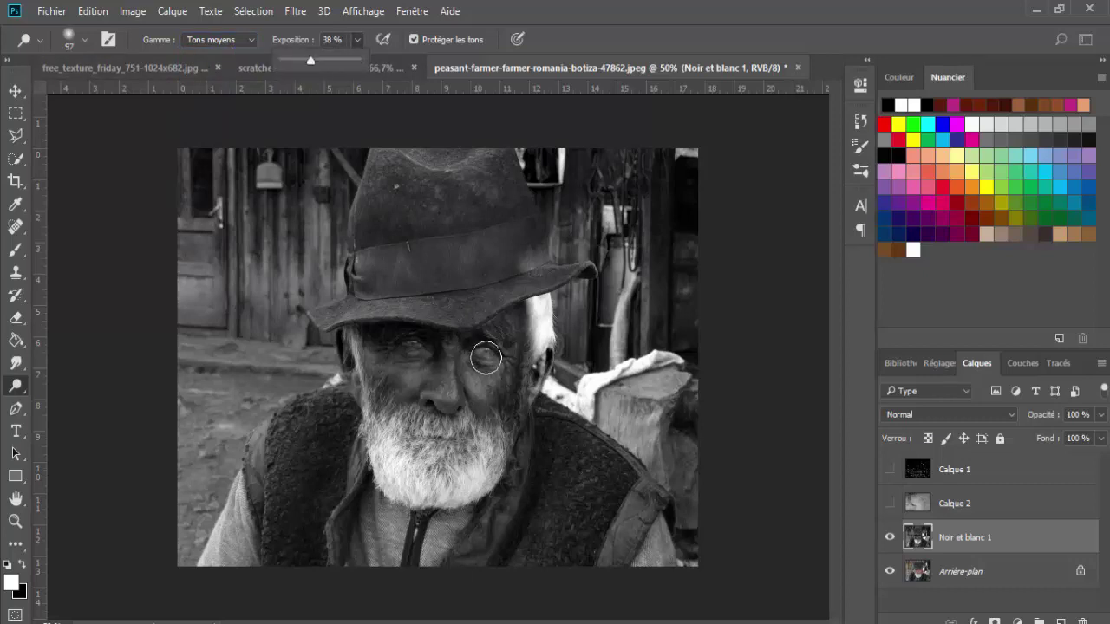
mouse_move(417, 402)
left_mouse_down()
mouse_move(338, 441)
mouse_move(260, 520)
mouse_move(347, 545)
mouse_move(470, 538)
mouse_move(515, 486)
mouse_move(533, 562)
left_mouse_up()
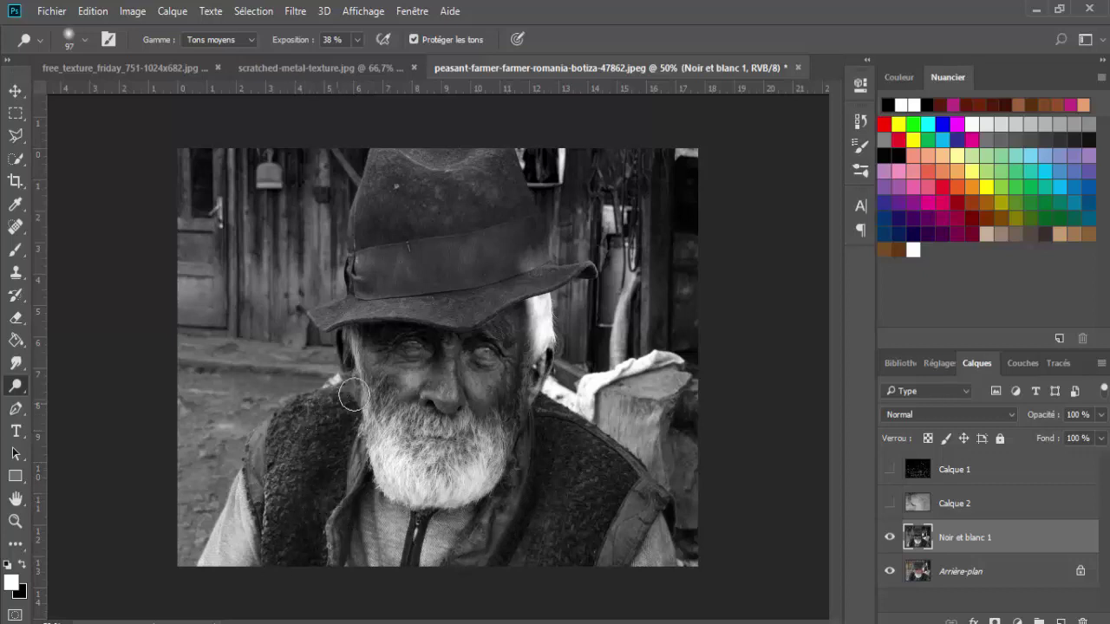
mouse_move(390, 346)
left_mouse_down()
mouse_move(394, 369)
mouse_move(508, 359)
mouse_move(473, 394)
mouse_move(408, 359)
mouse_move(413, 339)
mouse_move(395, 360)
mouse_move(506, 384)
mouse_move(396, 352)
mouse_move(360, 420)
left_mouse_up()
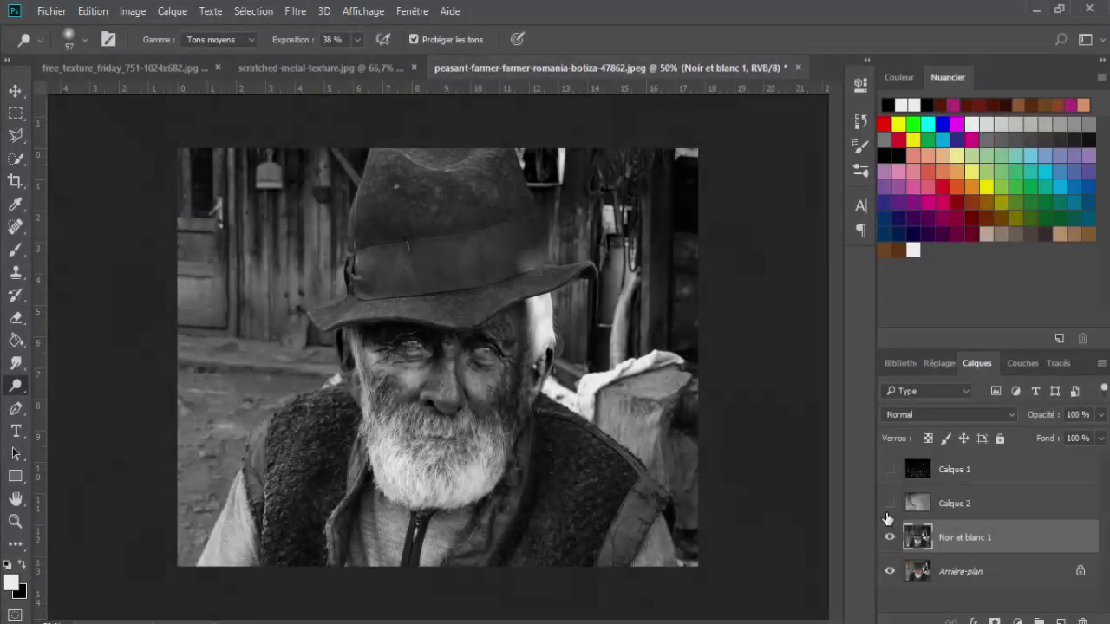
Show the light texture Calque 2 and set its blend mode to Lumière tamisée.
left_click(888, 504)
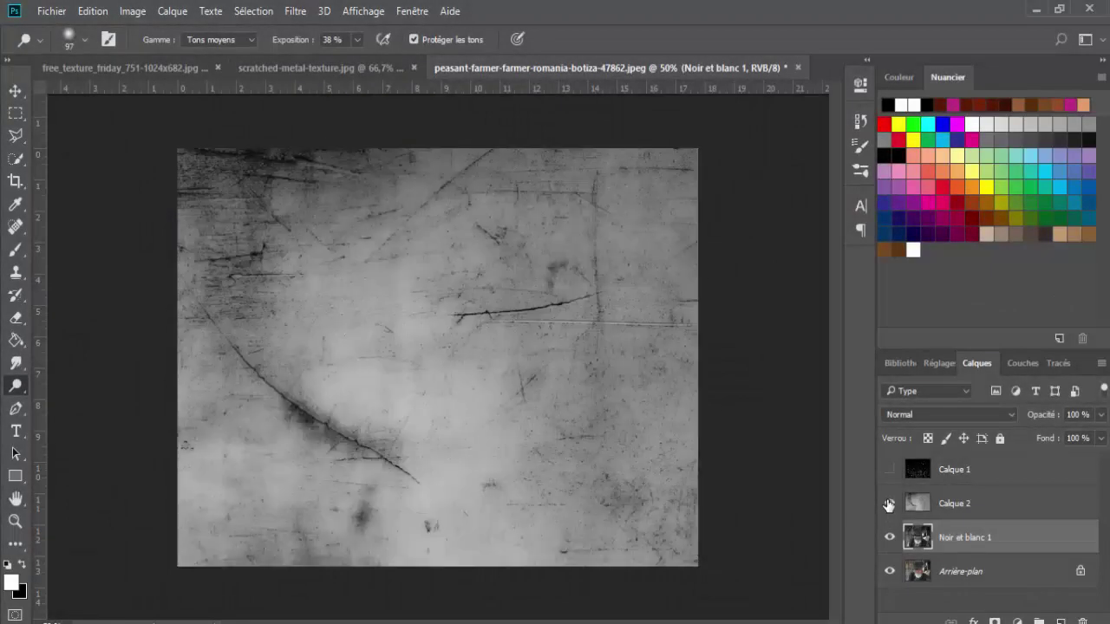
left_click(950, 509)
left_click(987, 415)
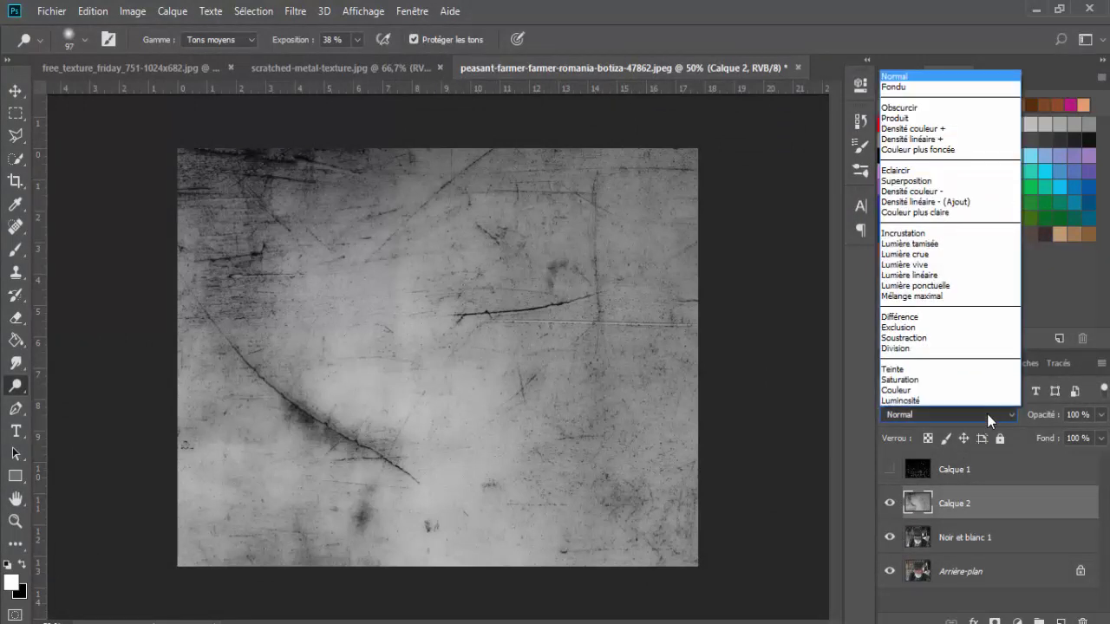
left_click(943, 246)
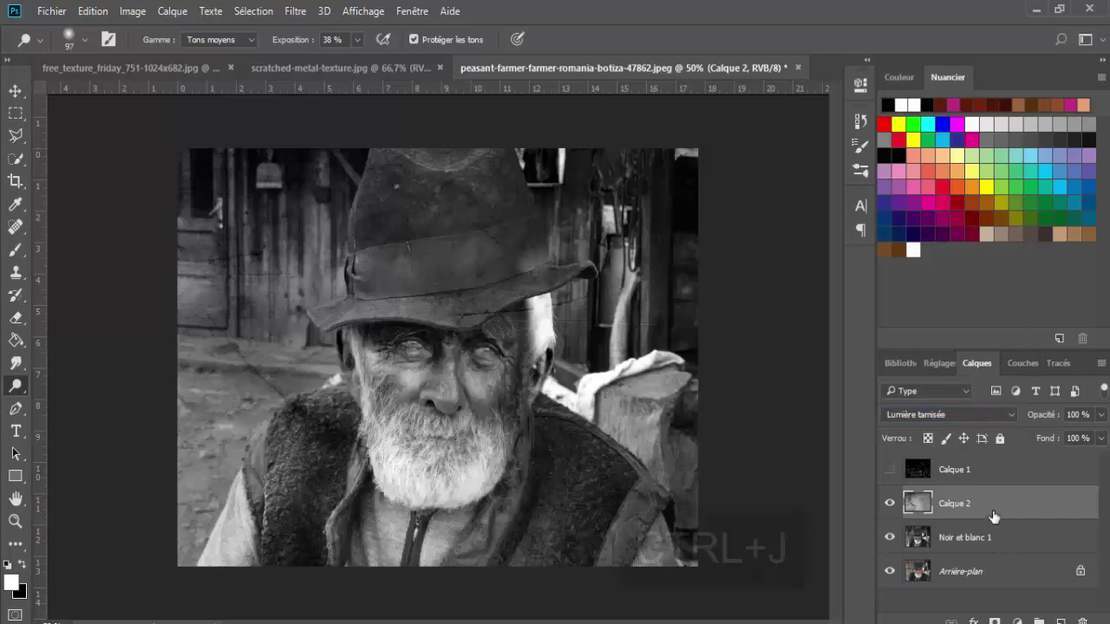
Duplicate Calque 2, set the copy to Produit, and give it a layer mask.
key("ctrl+j")
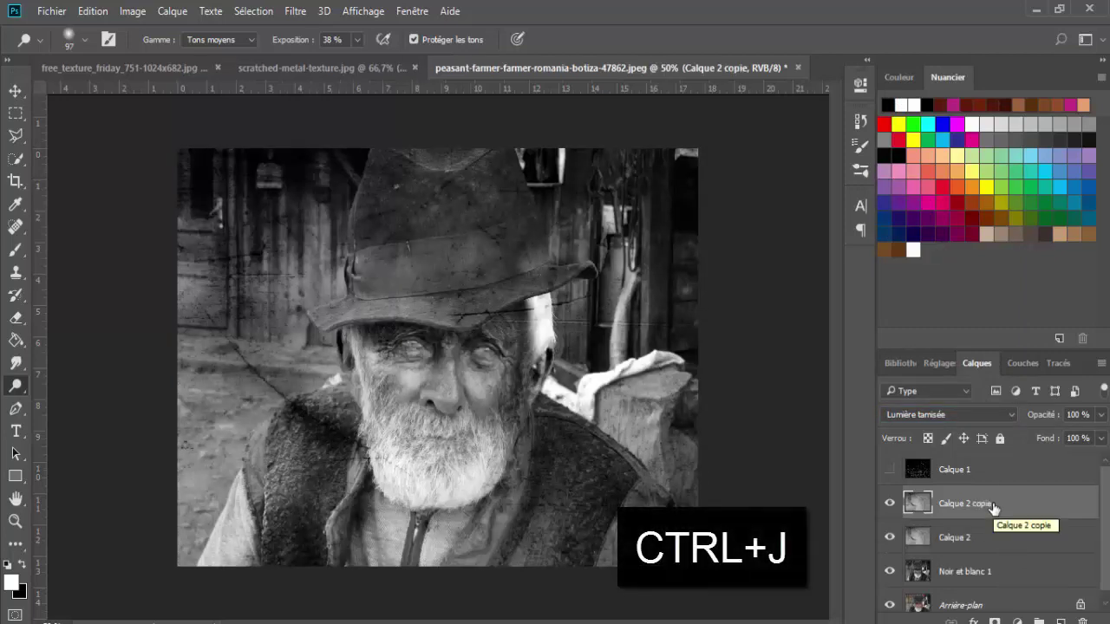
left_click(992, 416)
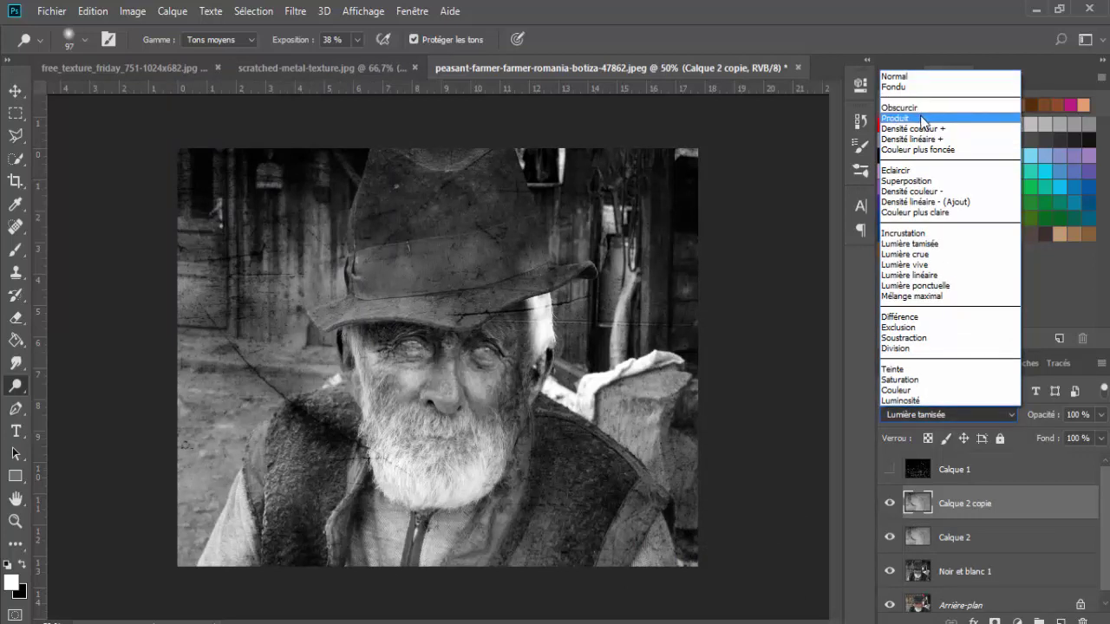
left_click(922, 118)
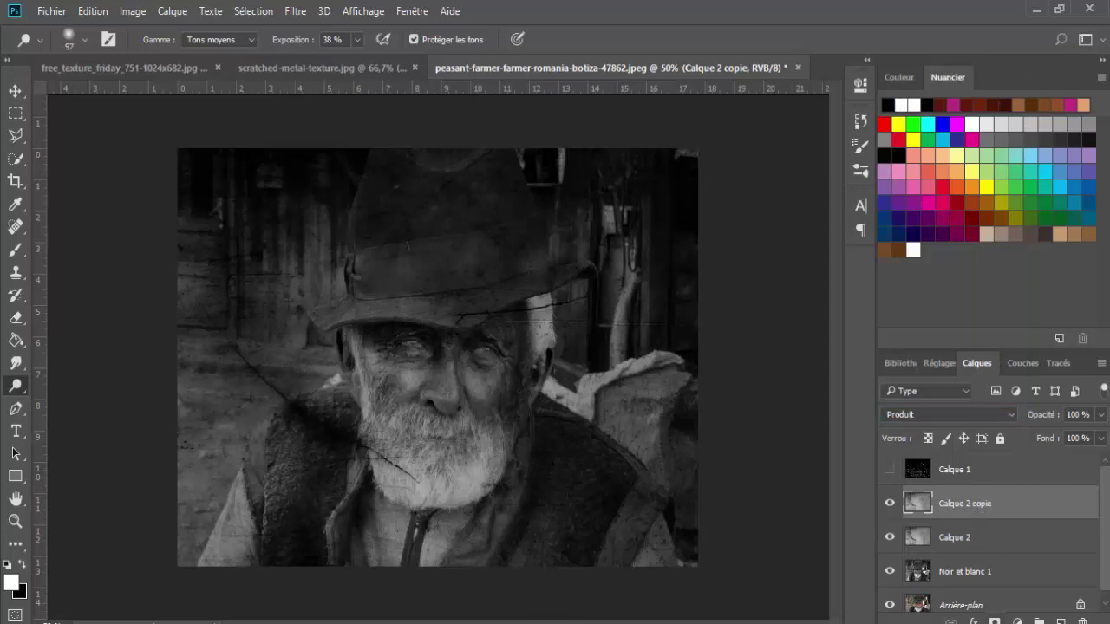
left_click(994, 621)
Paint black on the Calque 2 copie mask over the lower vest and the eyes.
key("x")
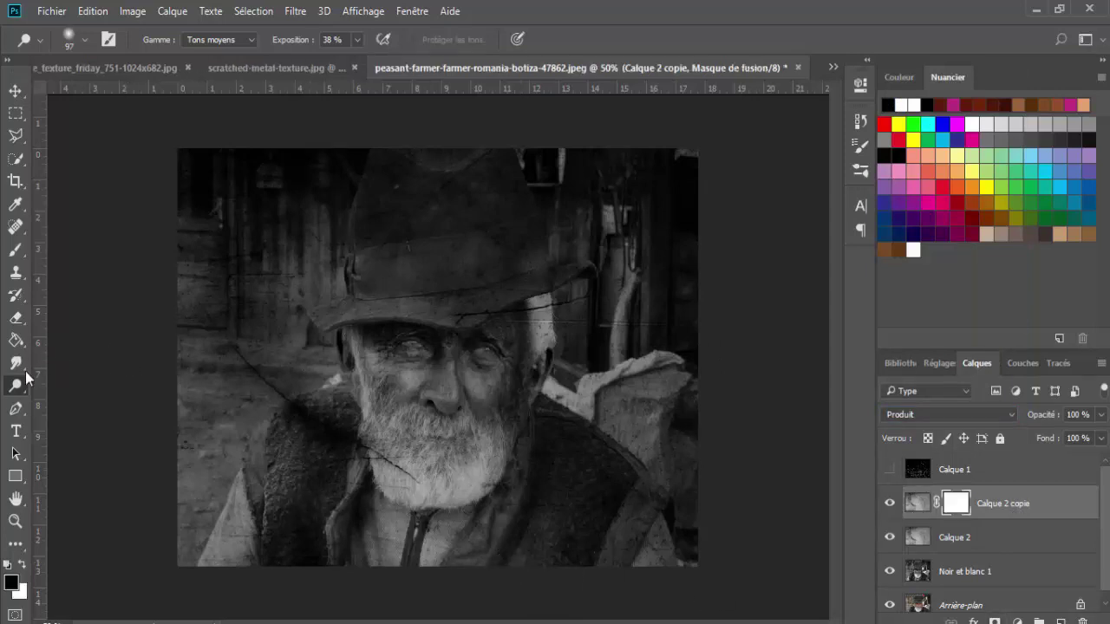
left_click(15, 250)
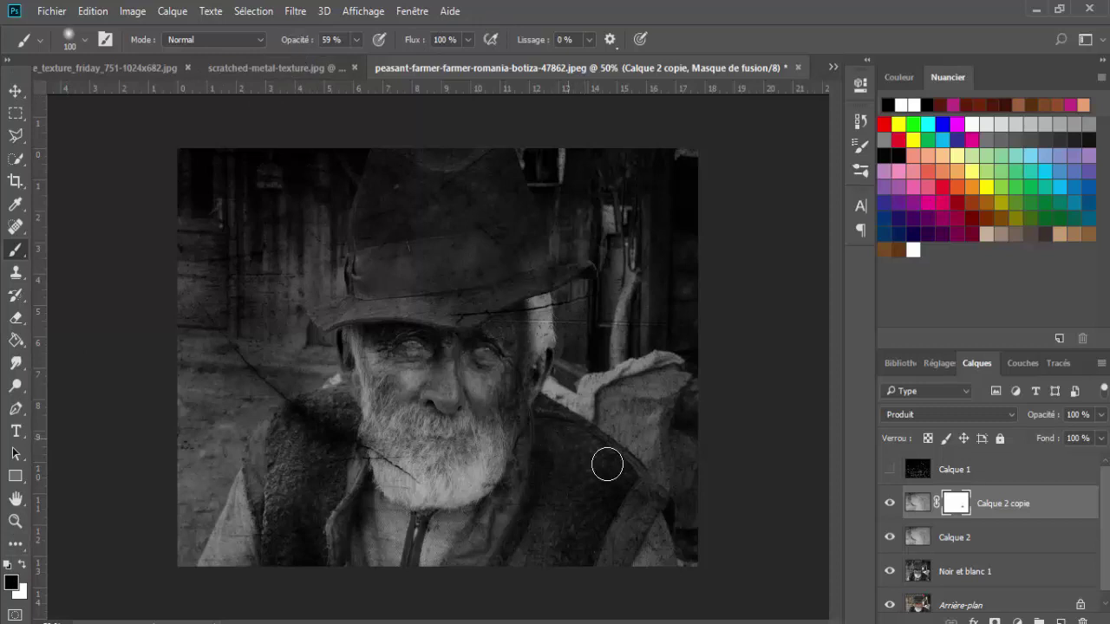
mouse_move(585, 518)
left_mouse_down()
mouse_move(530, 493)
mouse_move(366, 550)
mouse_move(286, 476)
left_mouse_up()
mouse_move(484, 379)
left_mouse_down()
mouse_move(525, 367)
mouse_move(483, 359)
mouse_move(388, 371)
mouse_move(368, 386)
mouse_move(396, 339)
mouse_move(515, 320)
mouse_move(505, 395)
mouse_move(346, 490)
mouse_move(235, 515)
mouse_move(418, 540)
mouse_move(556, 526)
mouse_move(618, 544)
mouse_move(501, 396)
mouse_move(528, 530)
left_mouse_up()
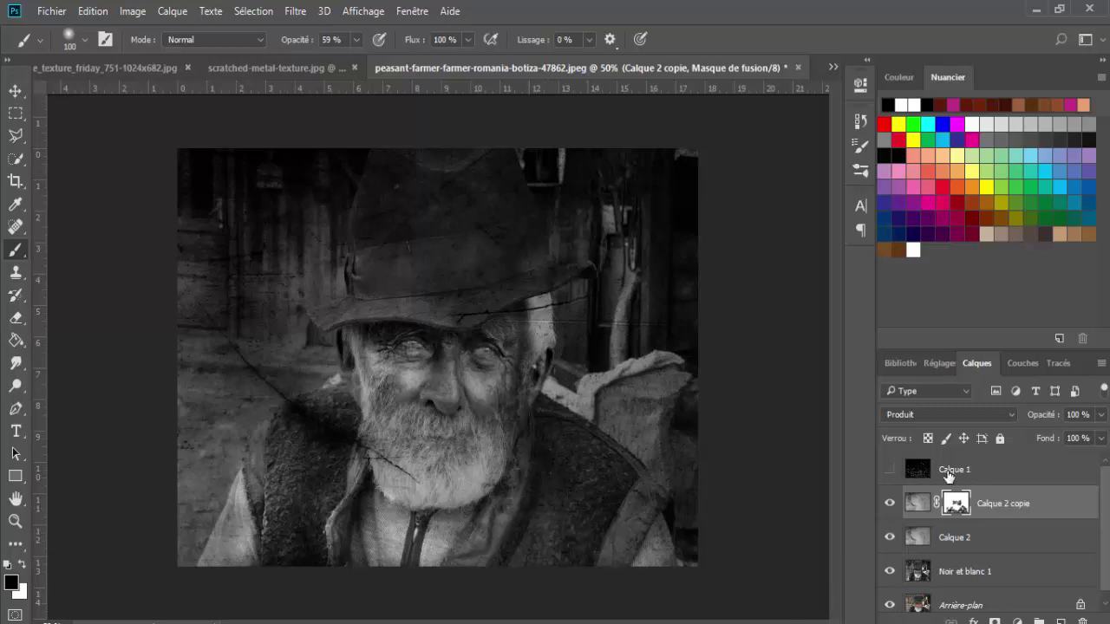
Show the scratch layer Calque 1 and set it to Superposition blend mode.
left_click(935, 475)
left_click(888, 469)
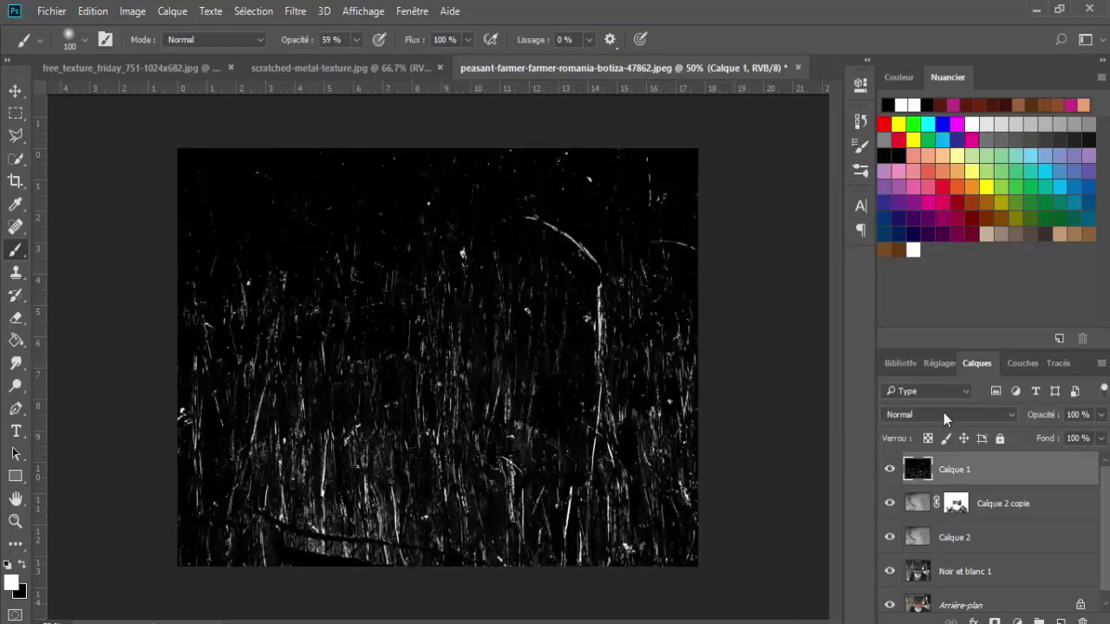
key("x")
left_click(947, 413)
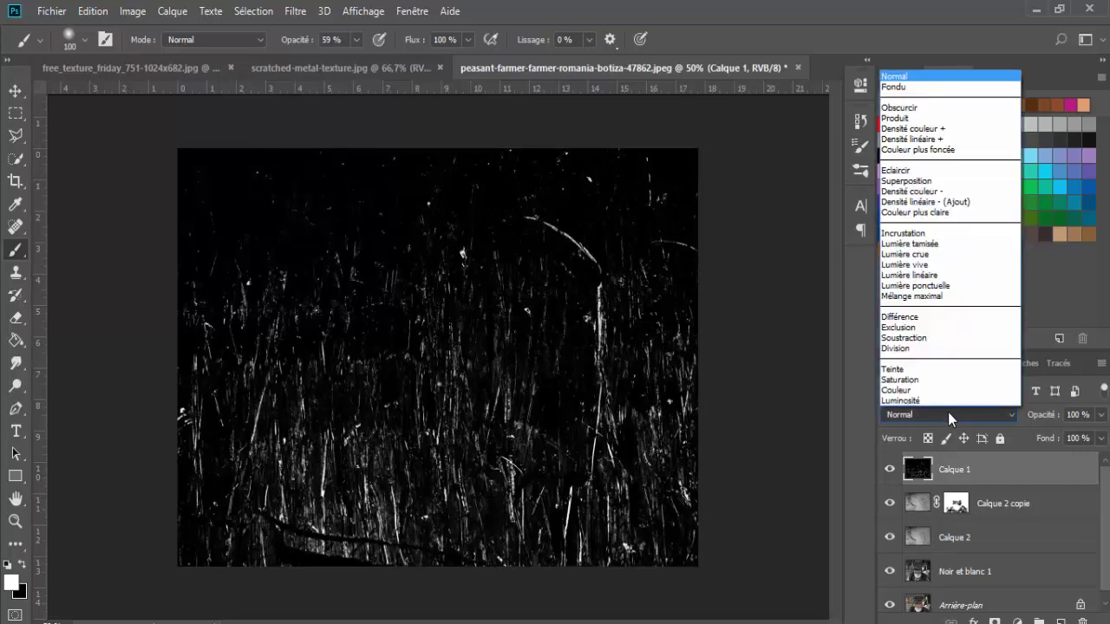
left_click(924, 181)
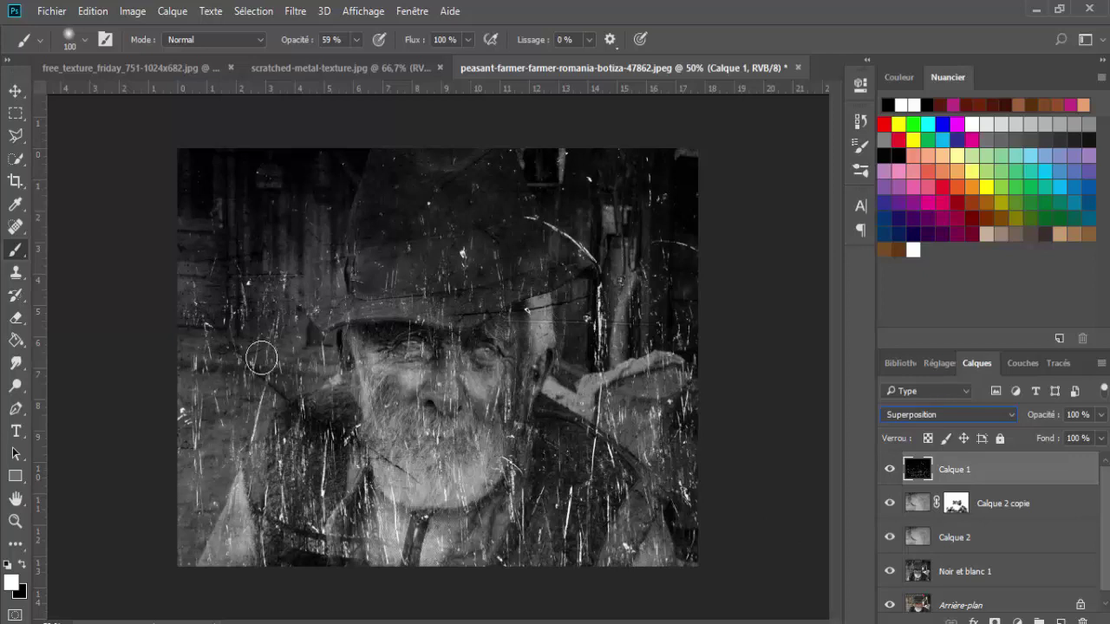
Stretch Calque 1 to about 127% height and lower its opacity to 67%.
left_click(21, 90)
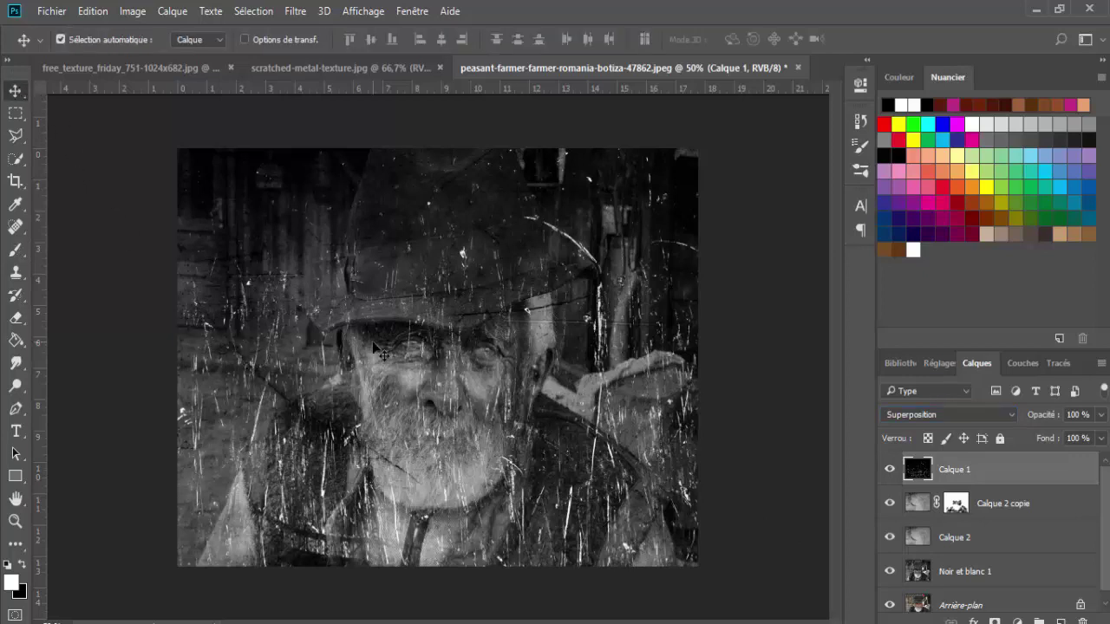
key("ctrl+t")
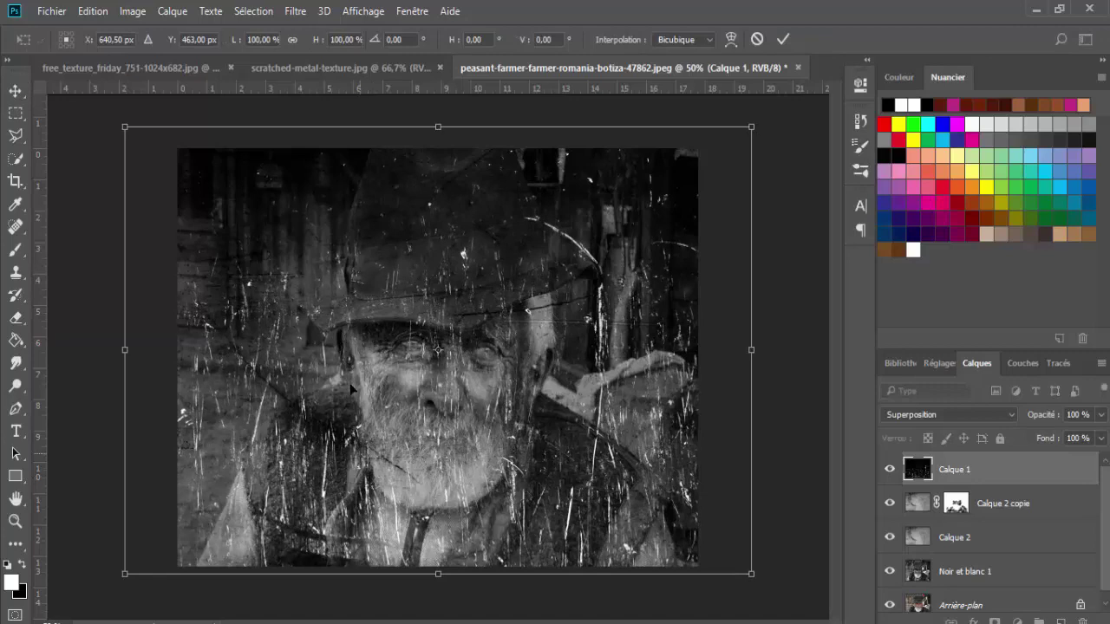
left_click_drag(438, 126, 438, 62)
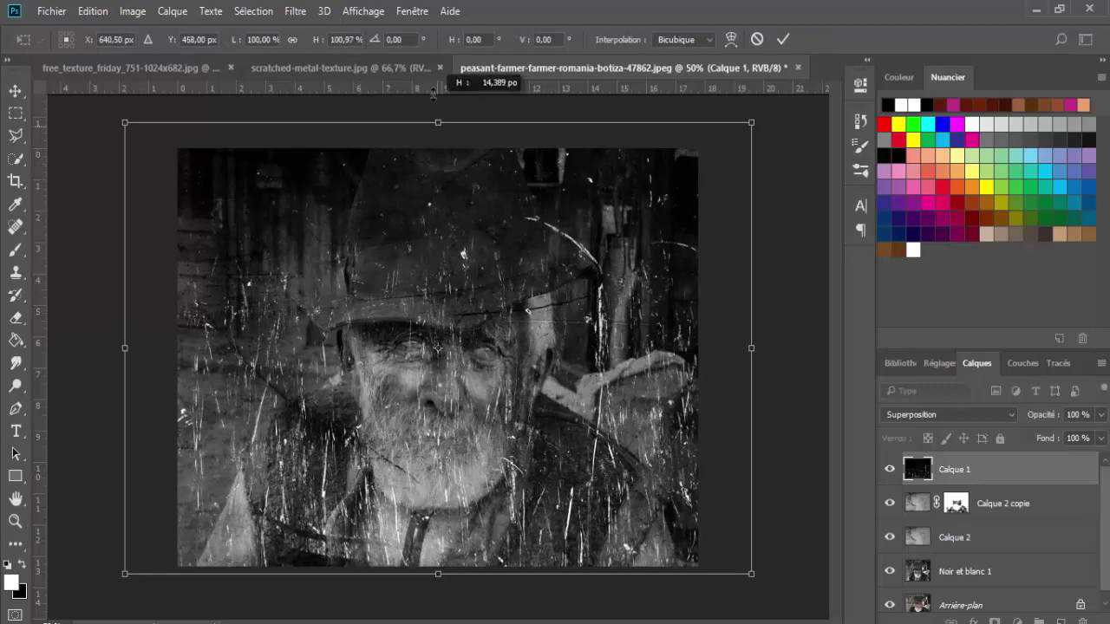
left_click_drag(425, 17, 404, 3)
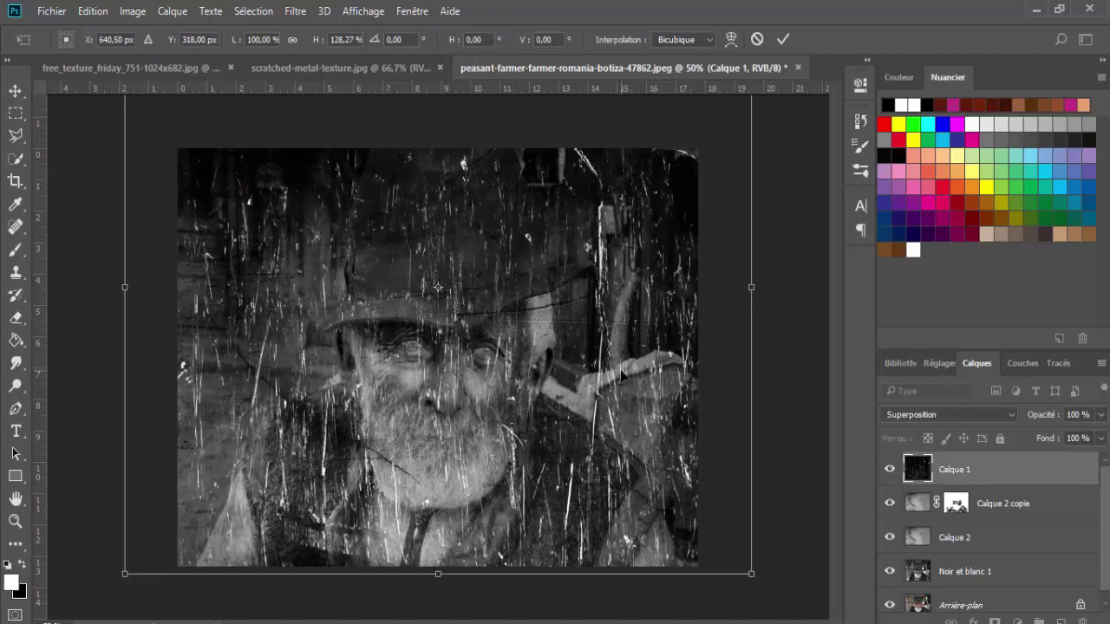
key("Return")
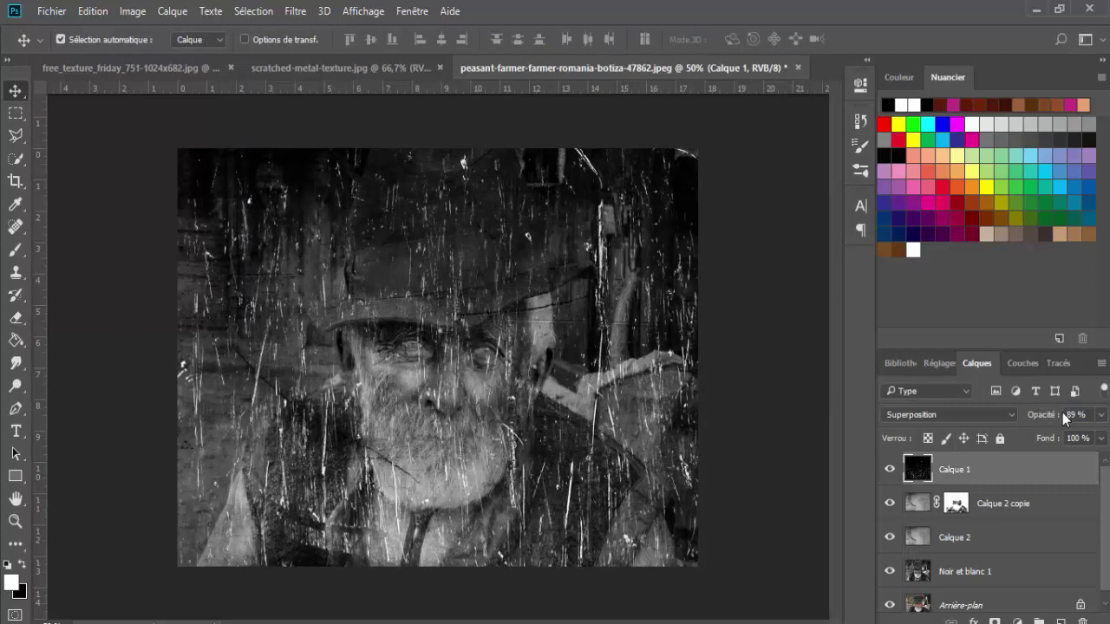
left_click_drag(1061, 414, 1042, 418)
left_click_drag(1041, 417, 1046, 417)
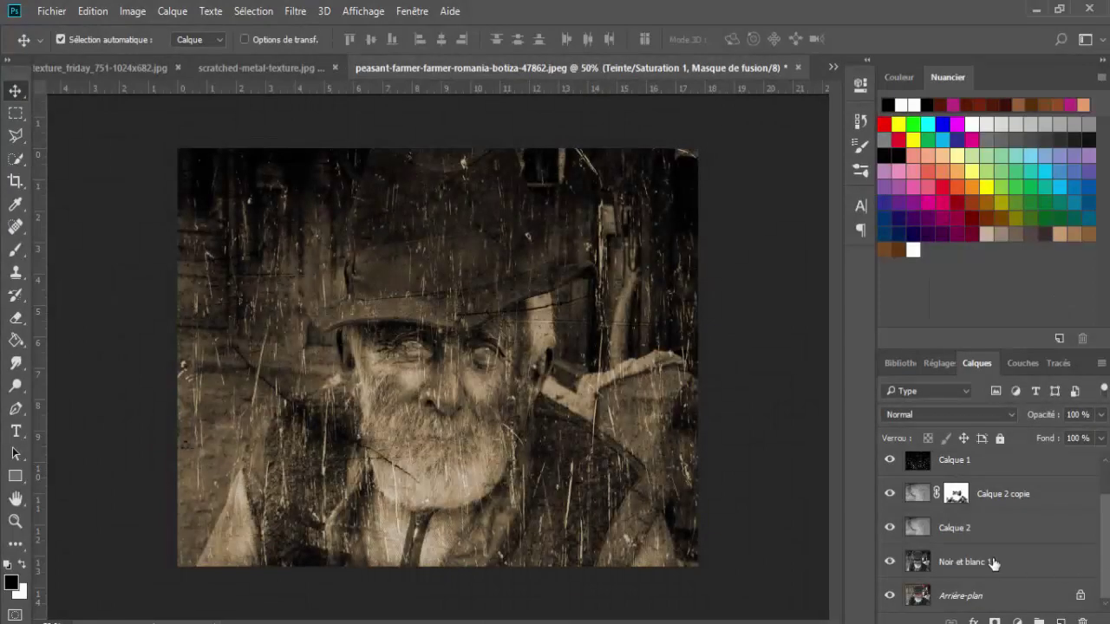
Create a new layer above Noir et blanc 1 and prepare a black gradient fill.
left_click(992, 565)
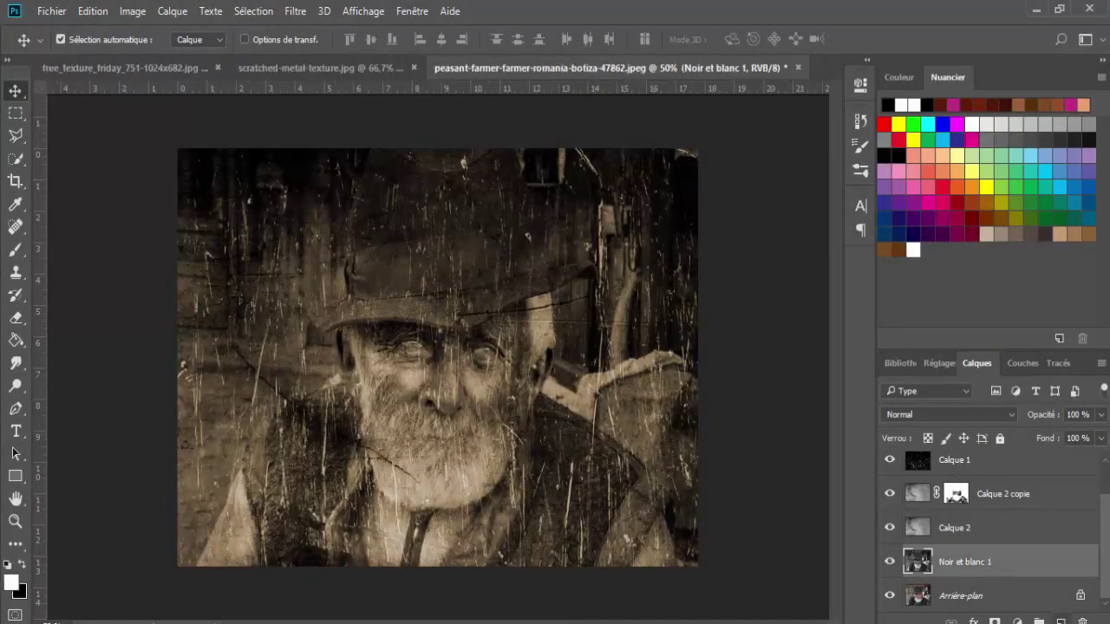
left_click(1061, 620)
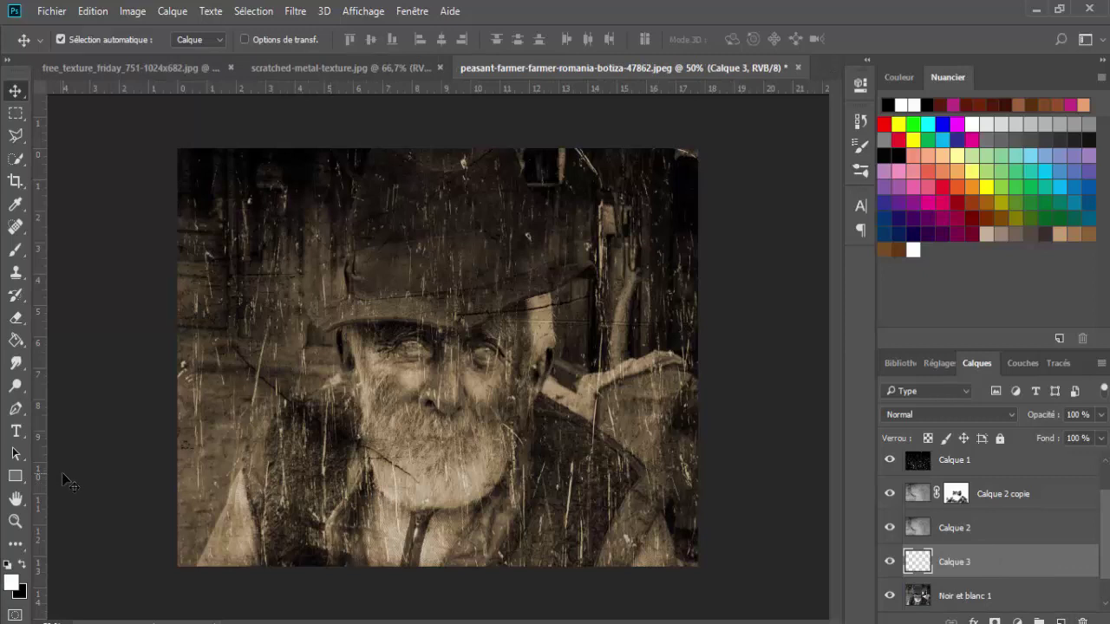
left_click(15, 476)
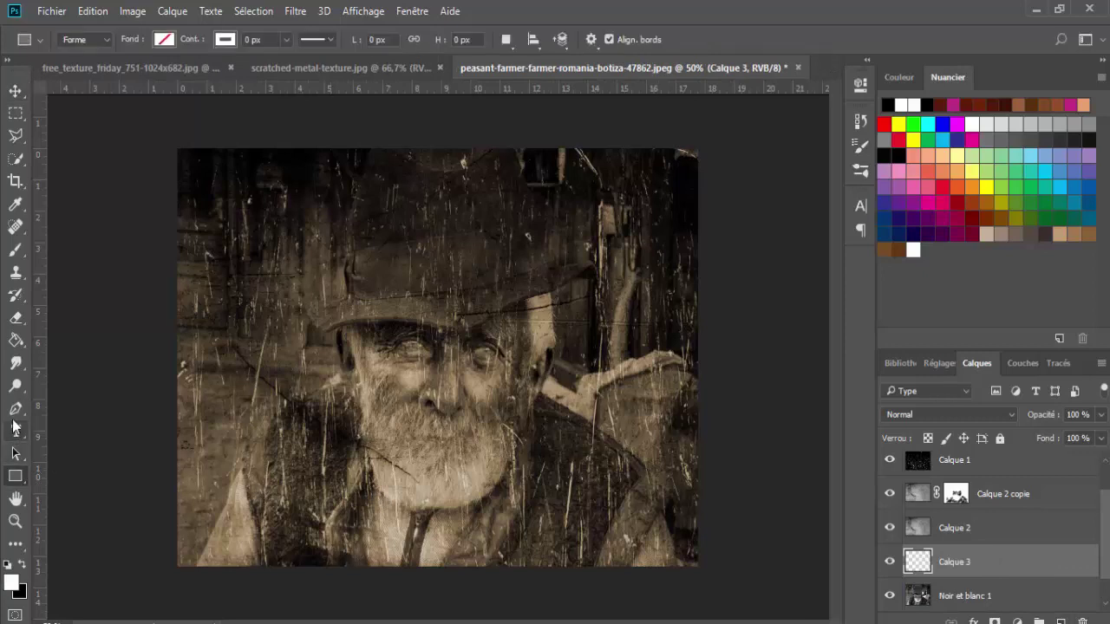
left_click(21, 350)
left_click(78, 355)
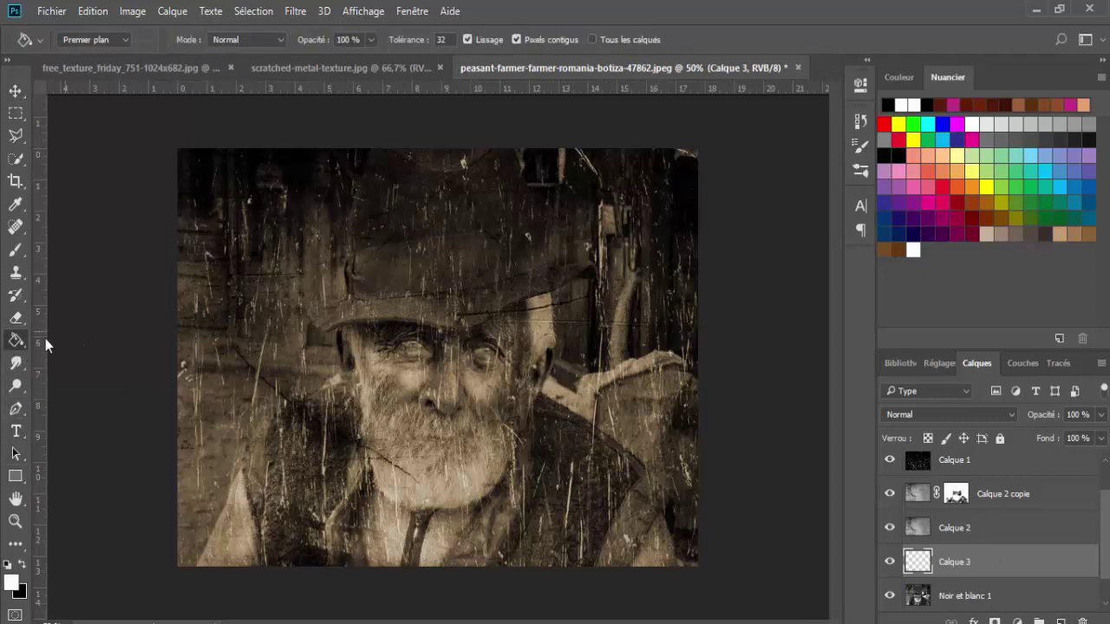
right_click(24, 349)
left_click(76, 337)
left_click(23, 563)
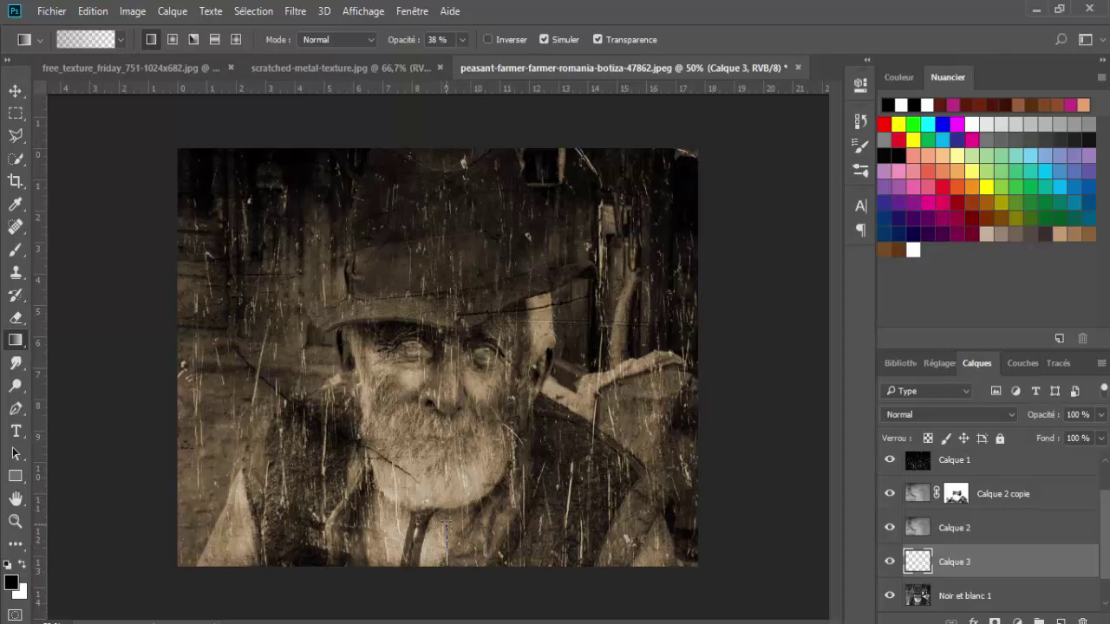
Darken the photo's bottom edge with a 100% black gradient, then add a layer above Calque 2 copie.
left_click_drag(445, 518, 446, 501)
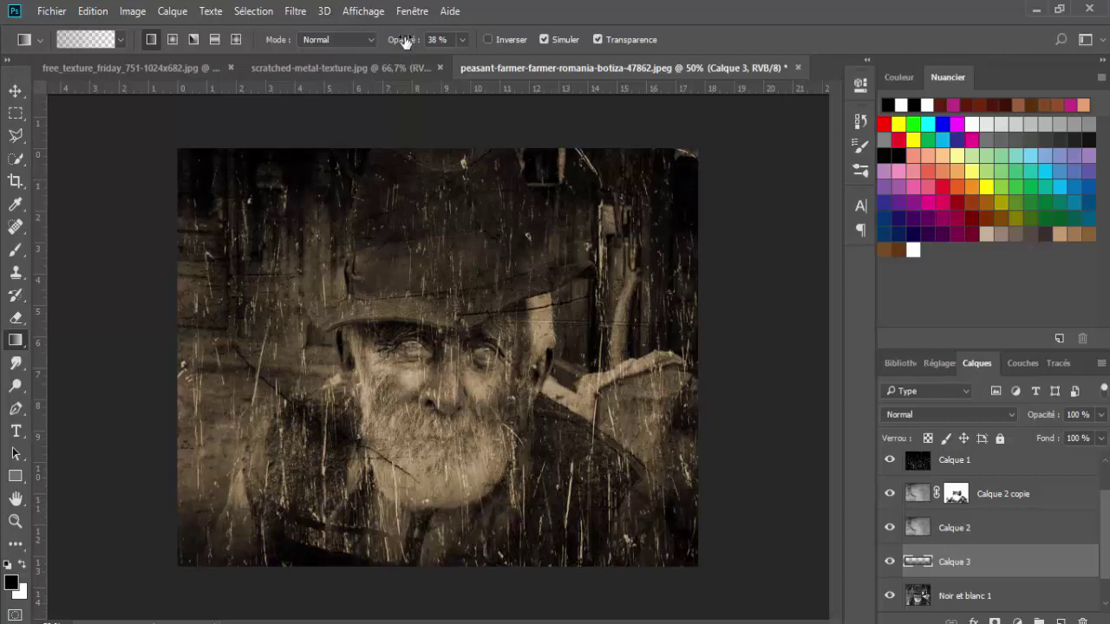
left_click_drag(405, 41, 435, 40)
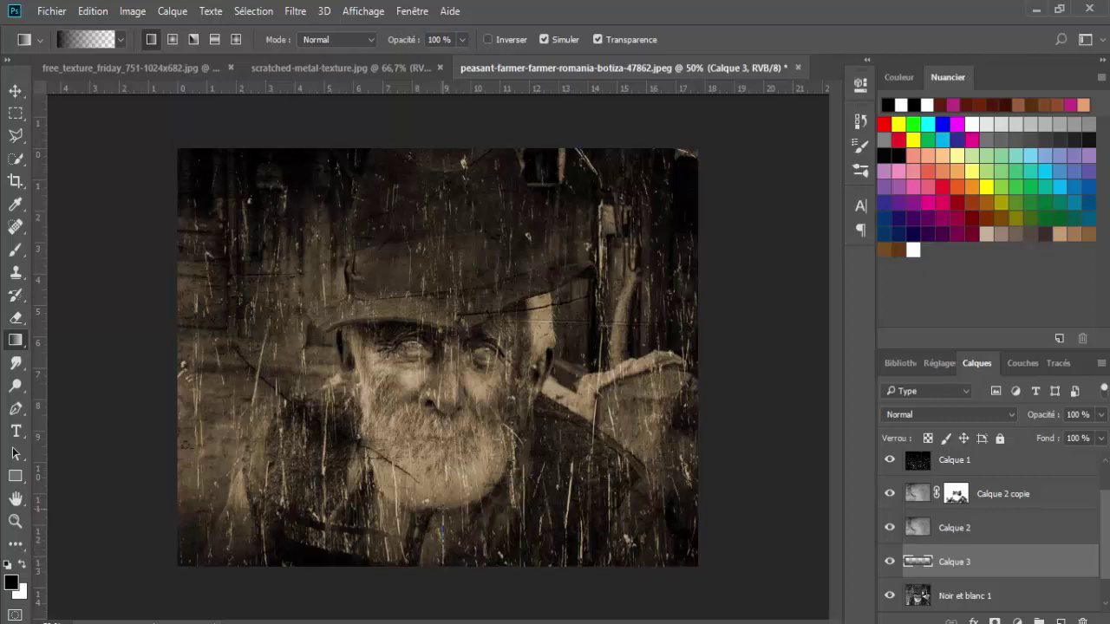
left_click_drag(442, 565, 443, 534)
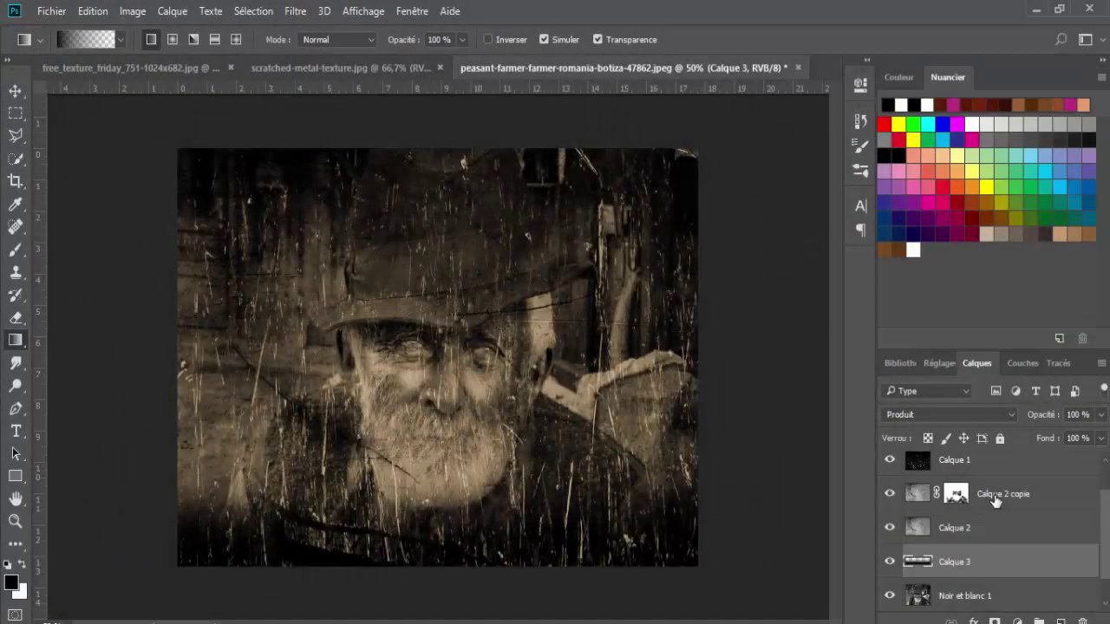
left_click(995, 501)
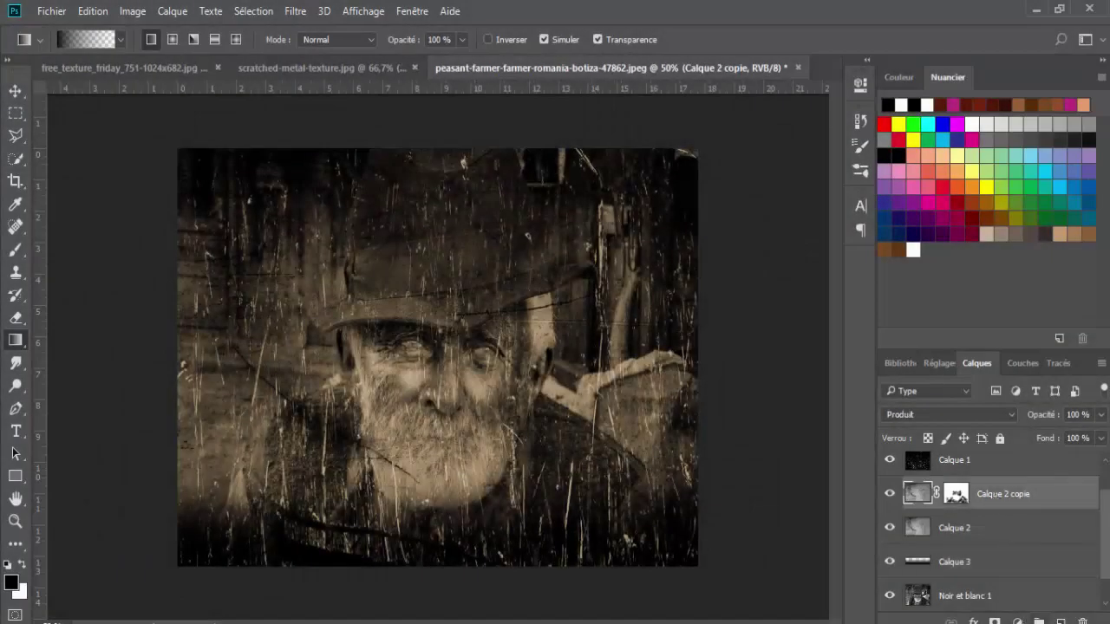
left_click(1059, 622)
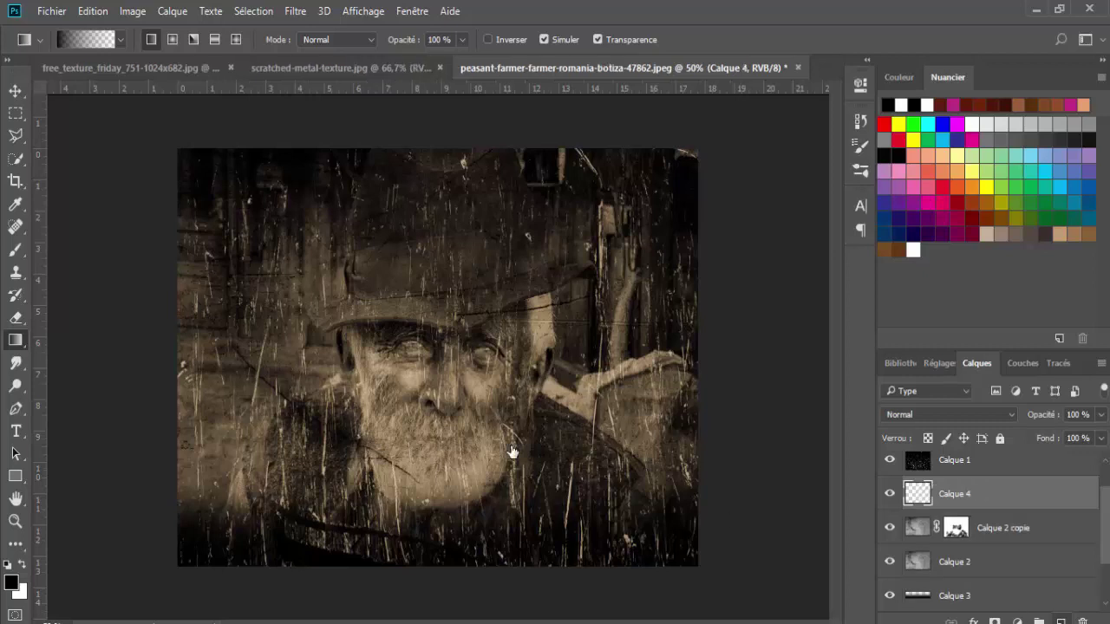
Set up the Type tool with the EmilyAustin font at 48 pt.
left_click(16, 434)
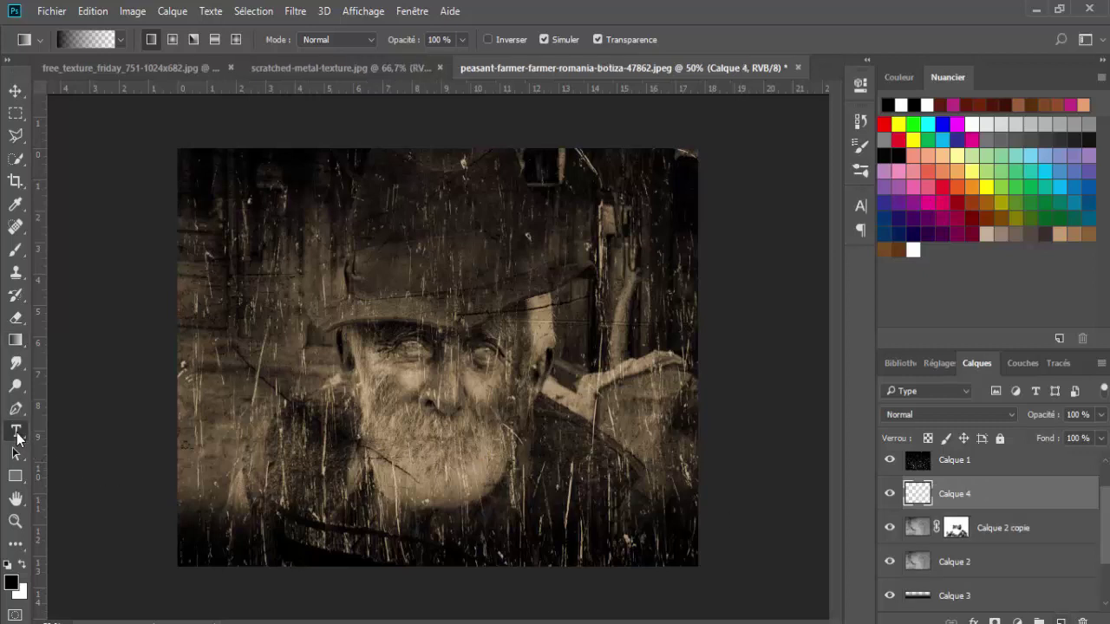
left_click(17, 434)
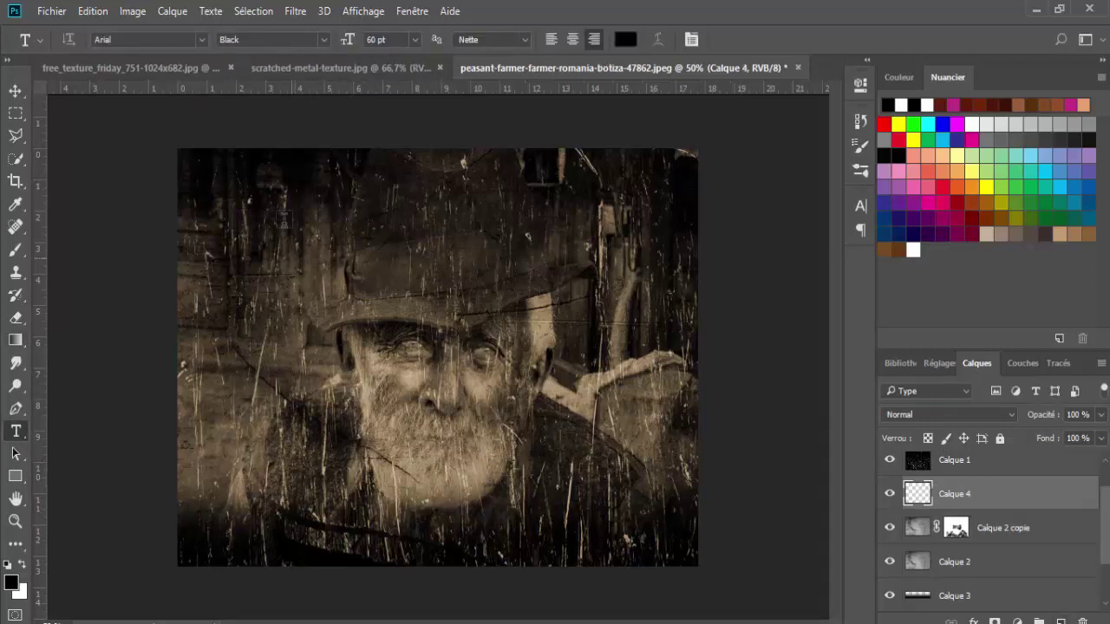
left_click(202, 39)
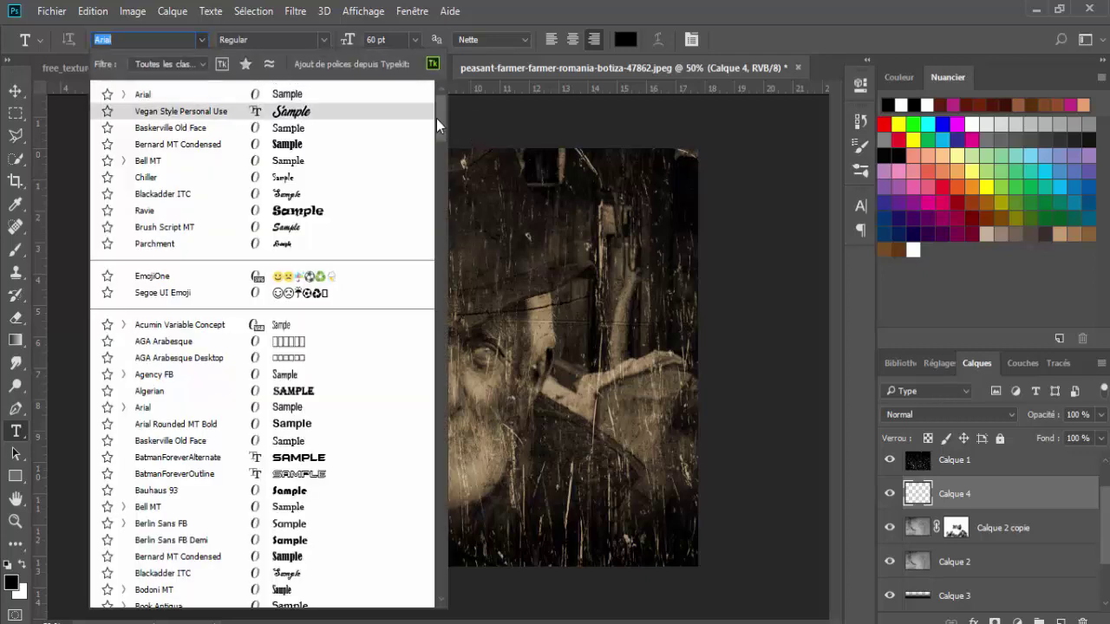
left_click_drag(436, 119, 439, 176)
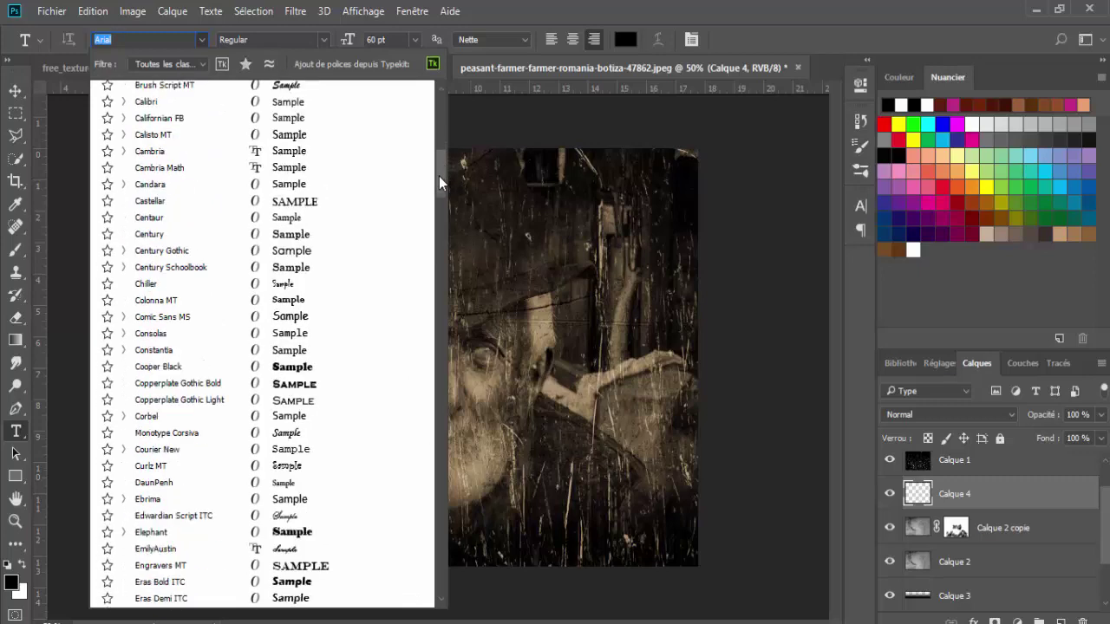
left_click(167, 551)
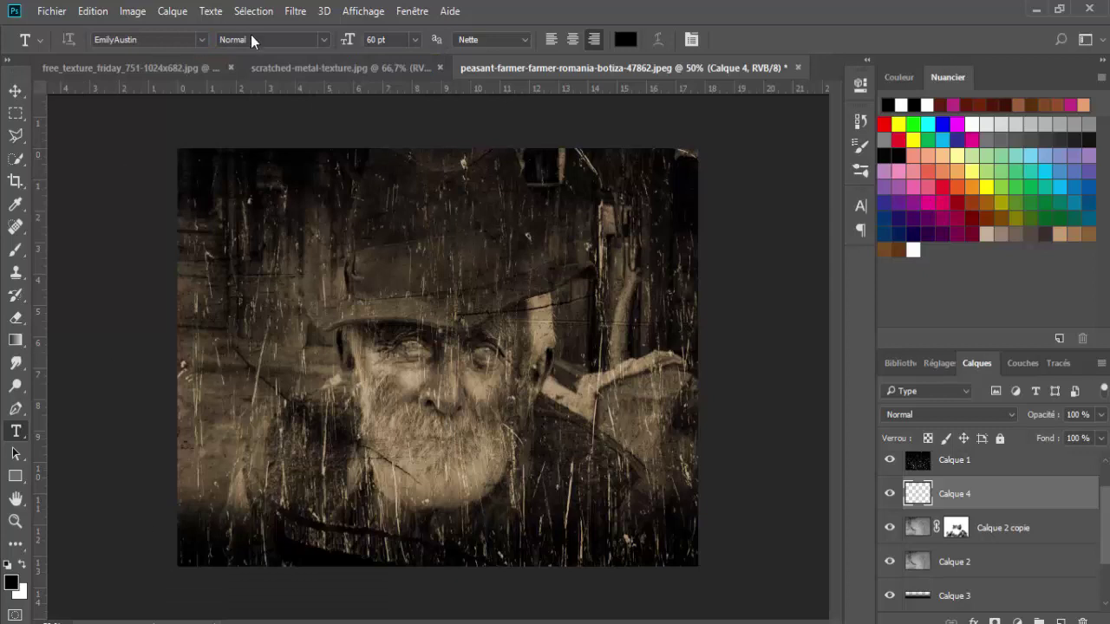
left_click(414, 40)
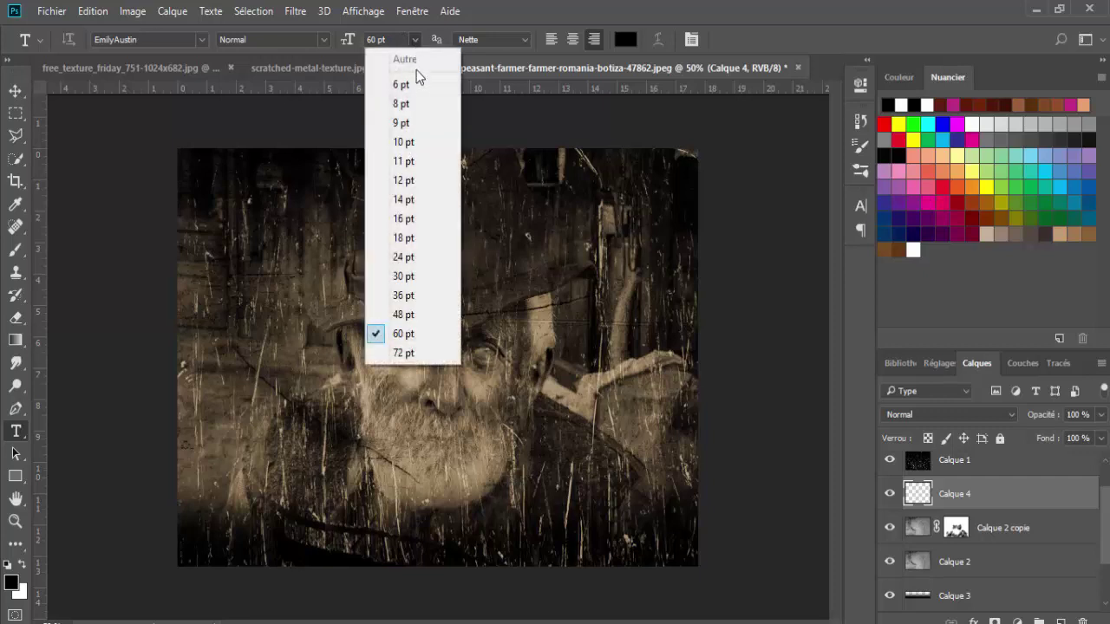
left_click(408, 296)
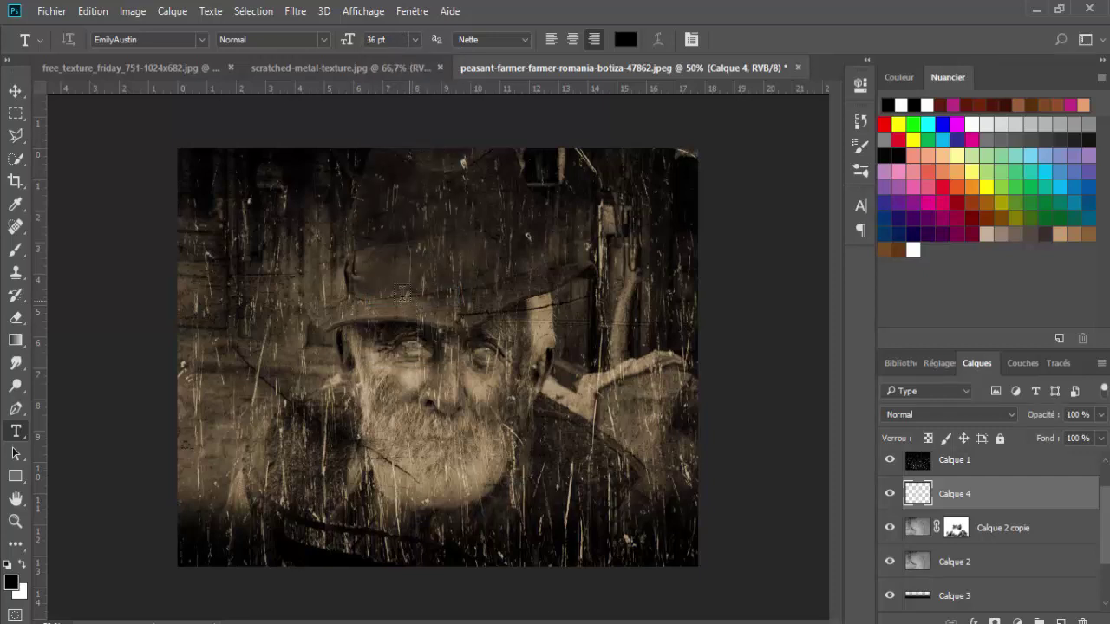
left_click(413, 39)
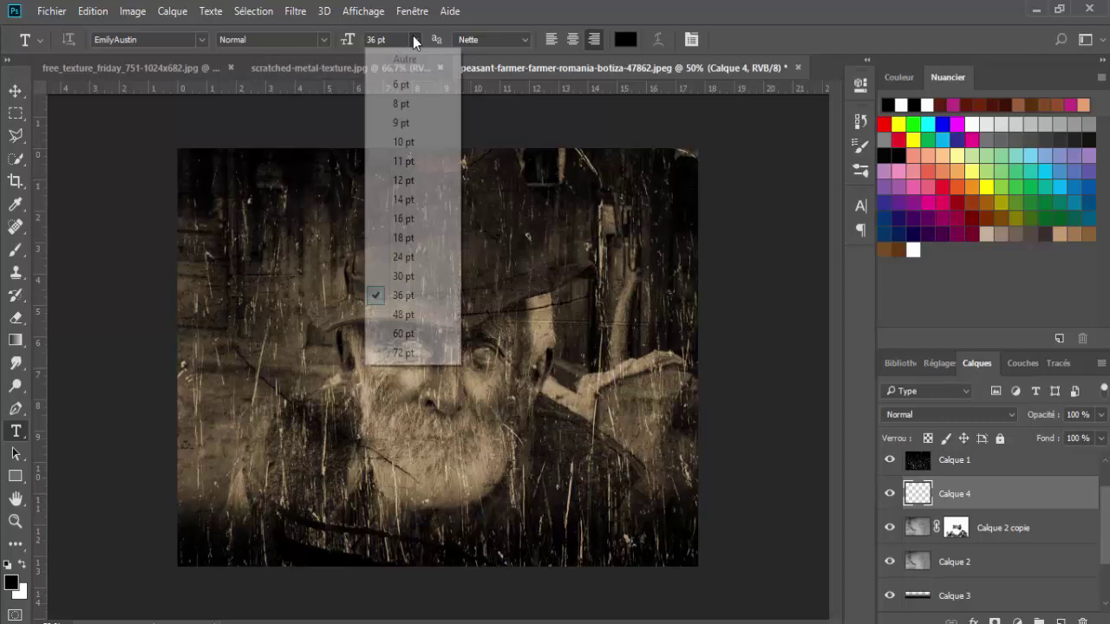
left_click(398, 316)
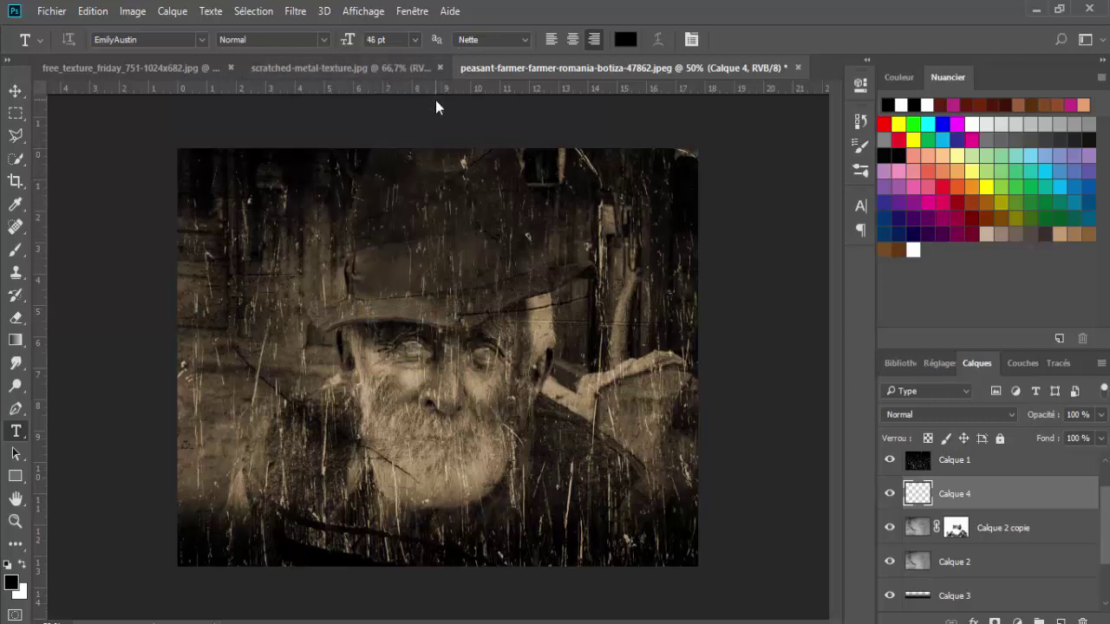
Left-align the text, make its colour white, and start a line at the bottom-left.
left_click(552, 40)
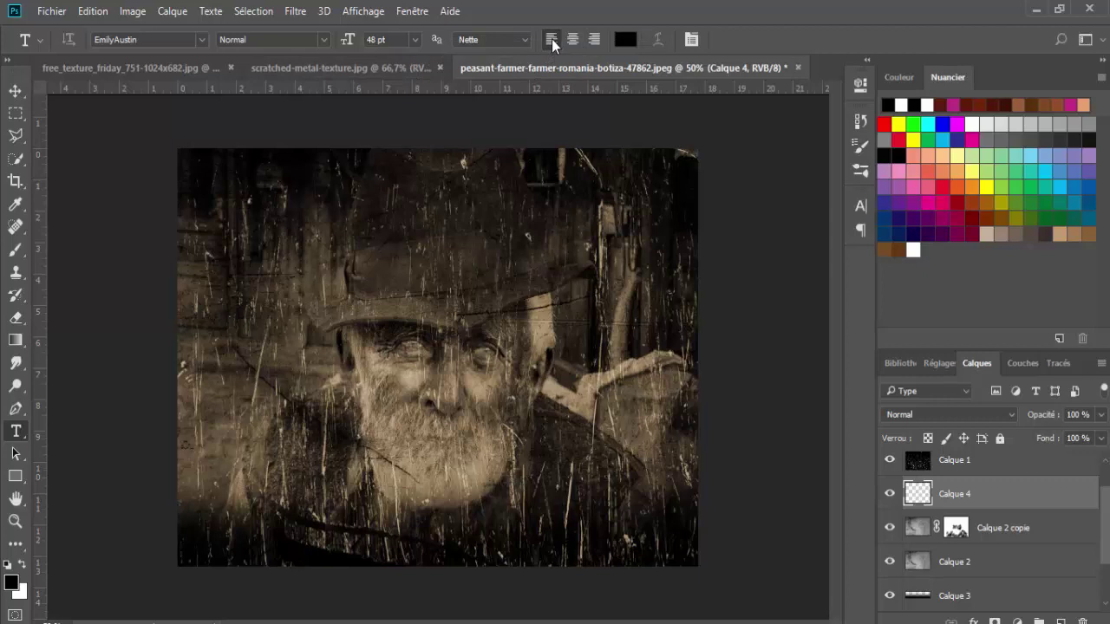
left_click(624, 39)
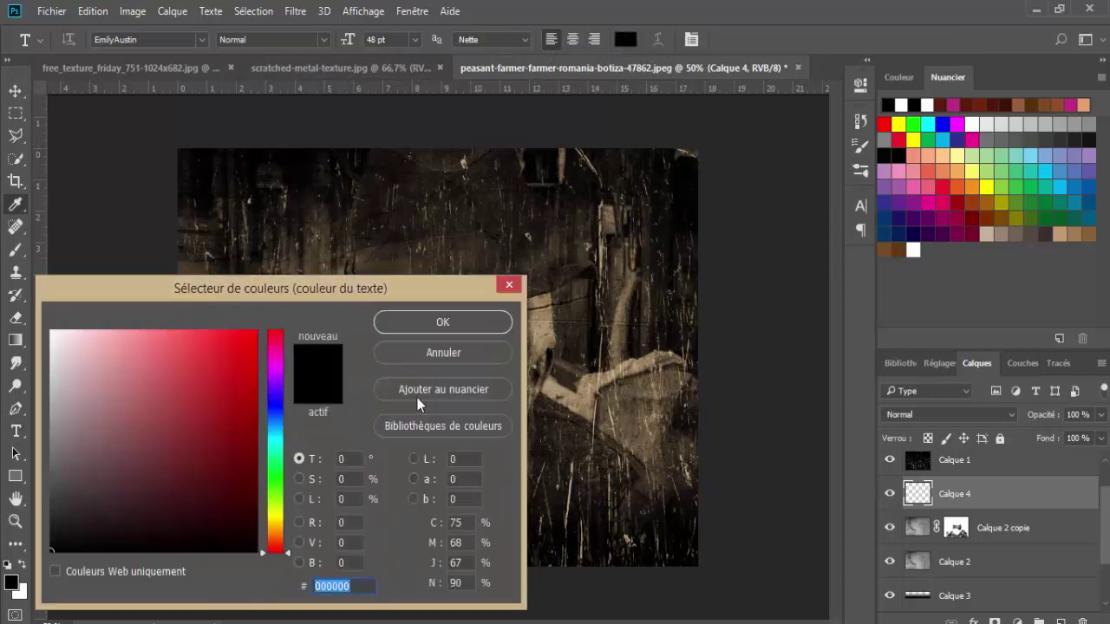
left_click_drag(55, 333, 50, 329)
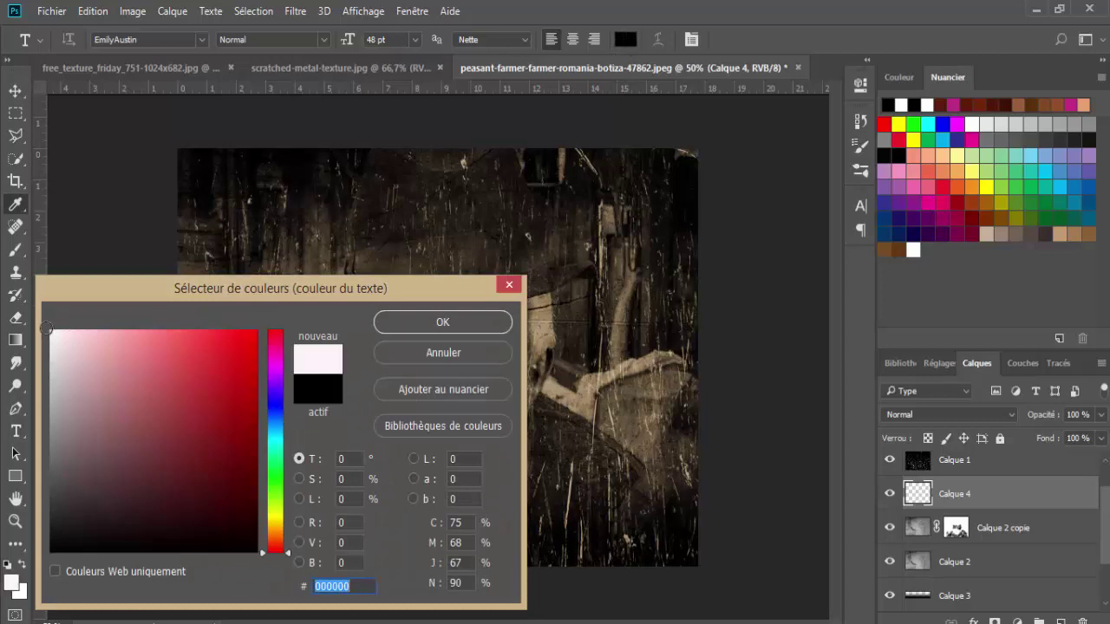
left_click(470, 322)
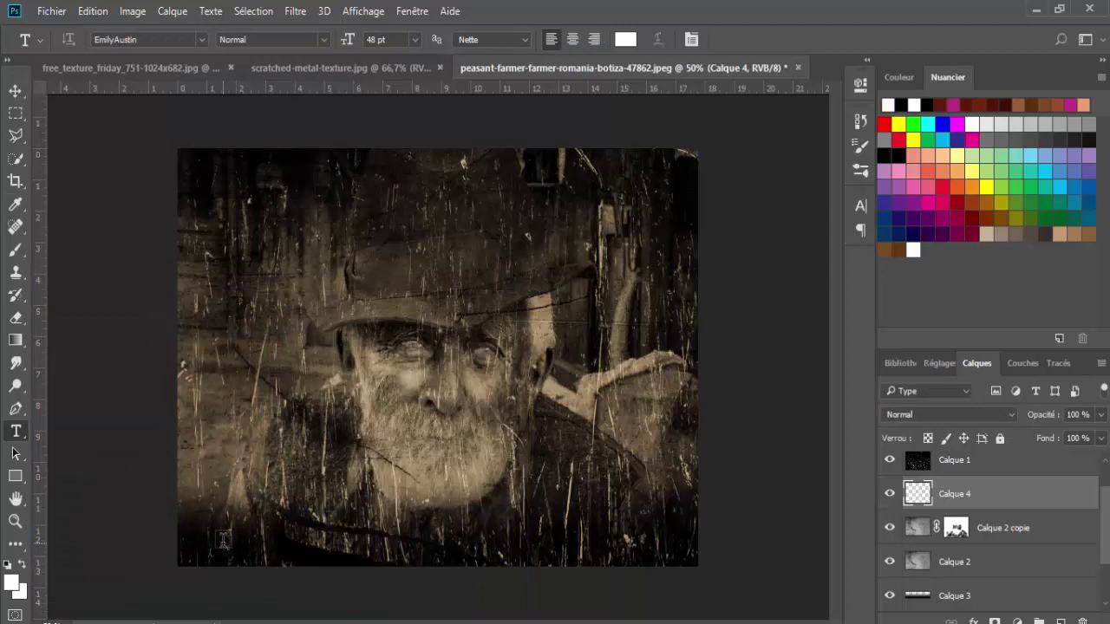
left_click(223, 539)
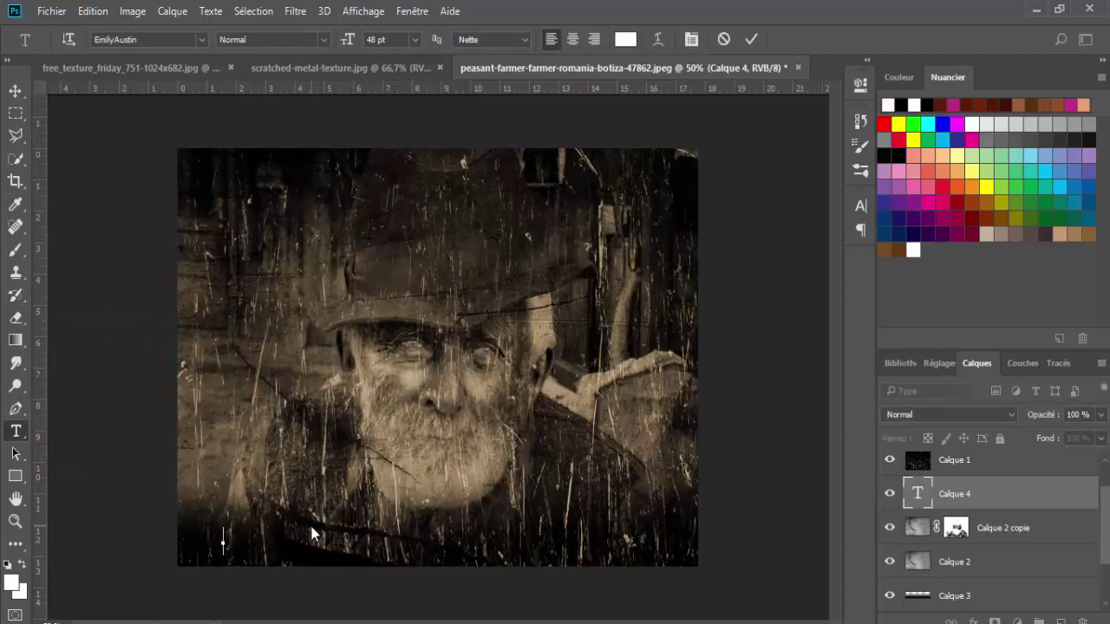
Type the caption 'An Old Man With White Beard' and enlarge it to 60 pt.
type("An")
type(" Old Man With White Beard")
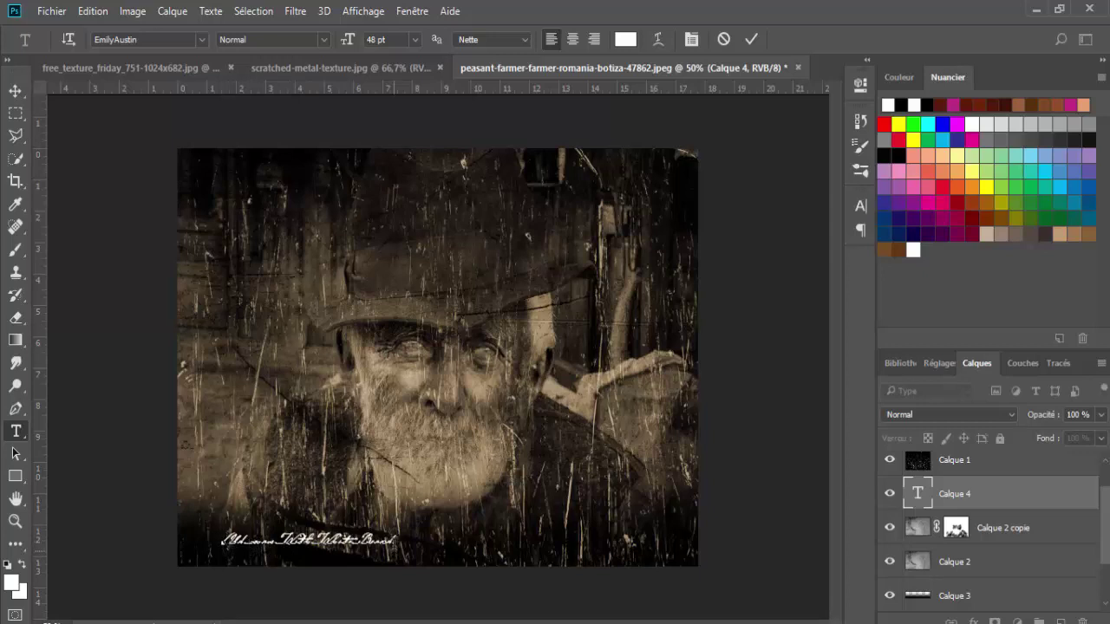
left_click_drag(399, 541, 224, 539)
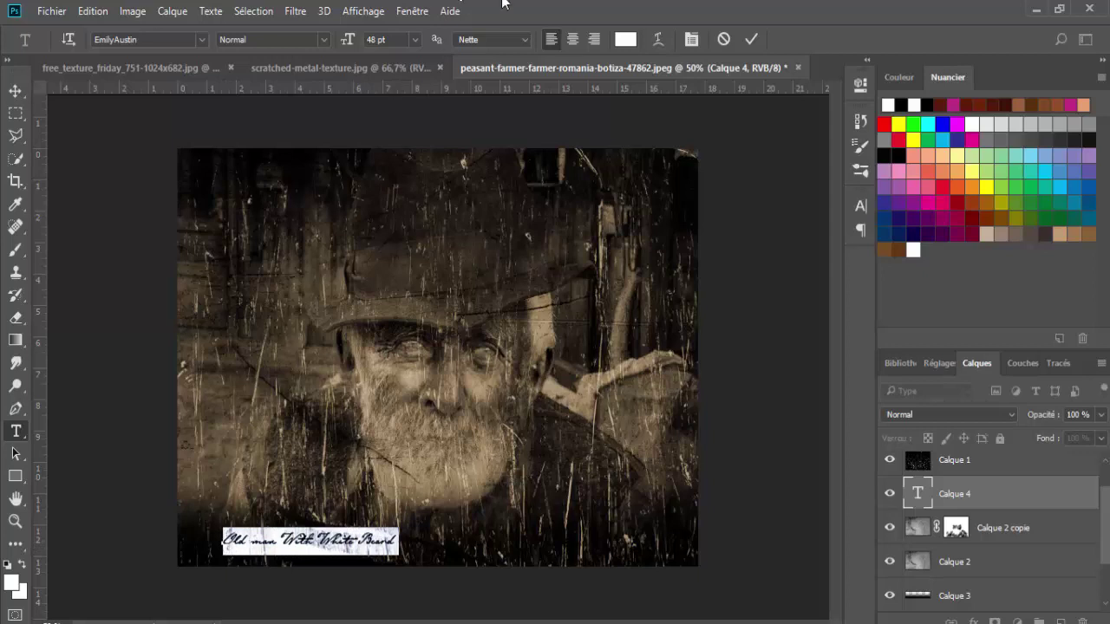
left_click(414, 40)
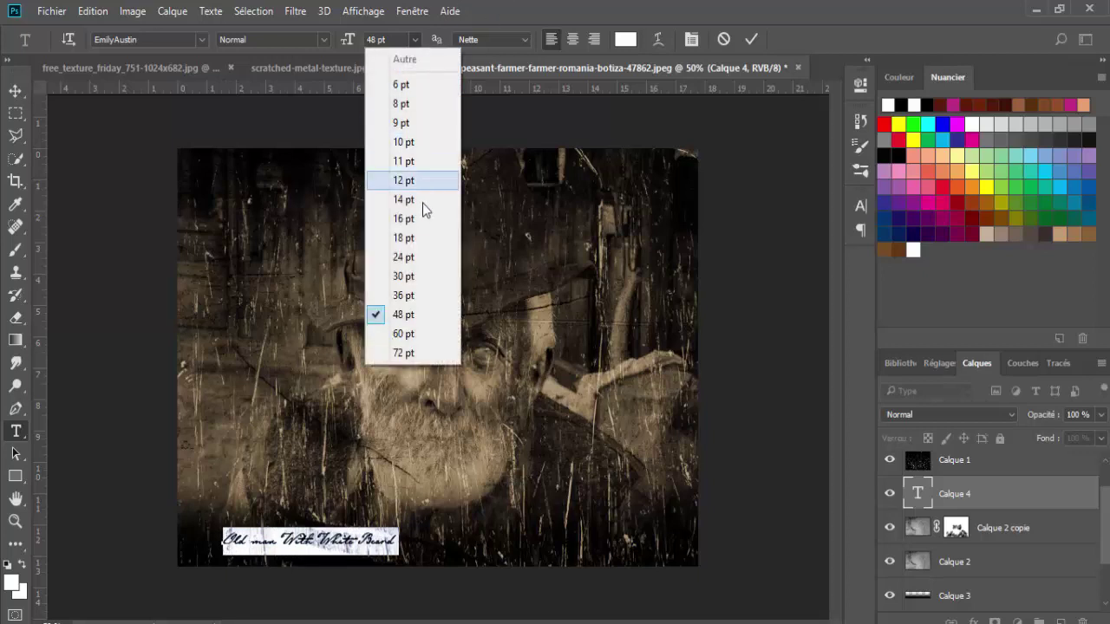
left_click(403, 333)
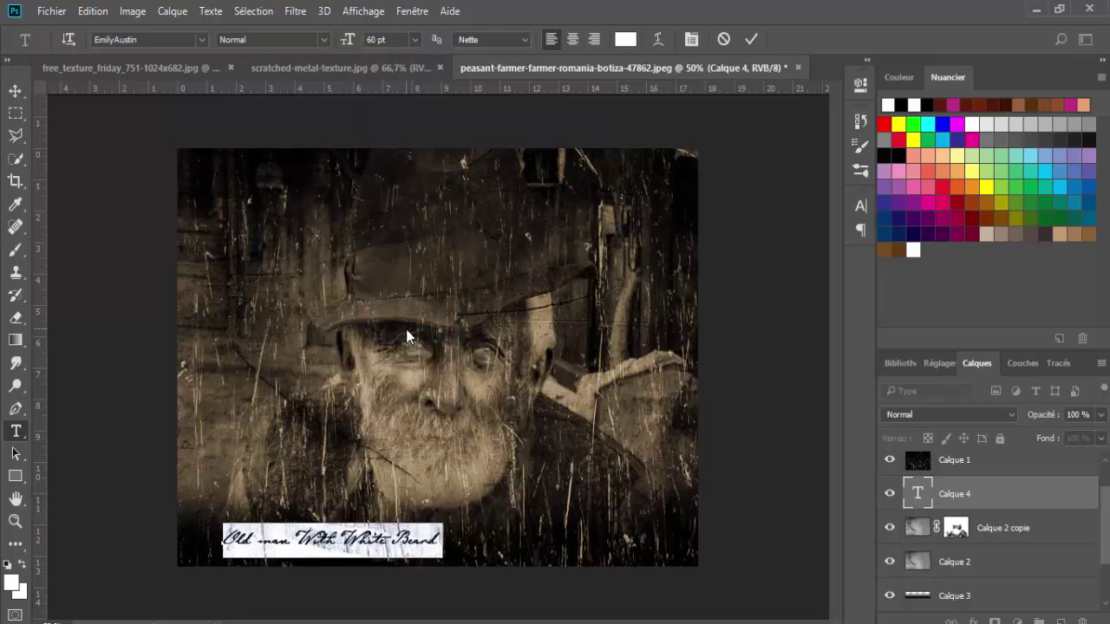
key("ctrl+h")
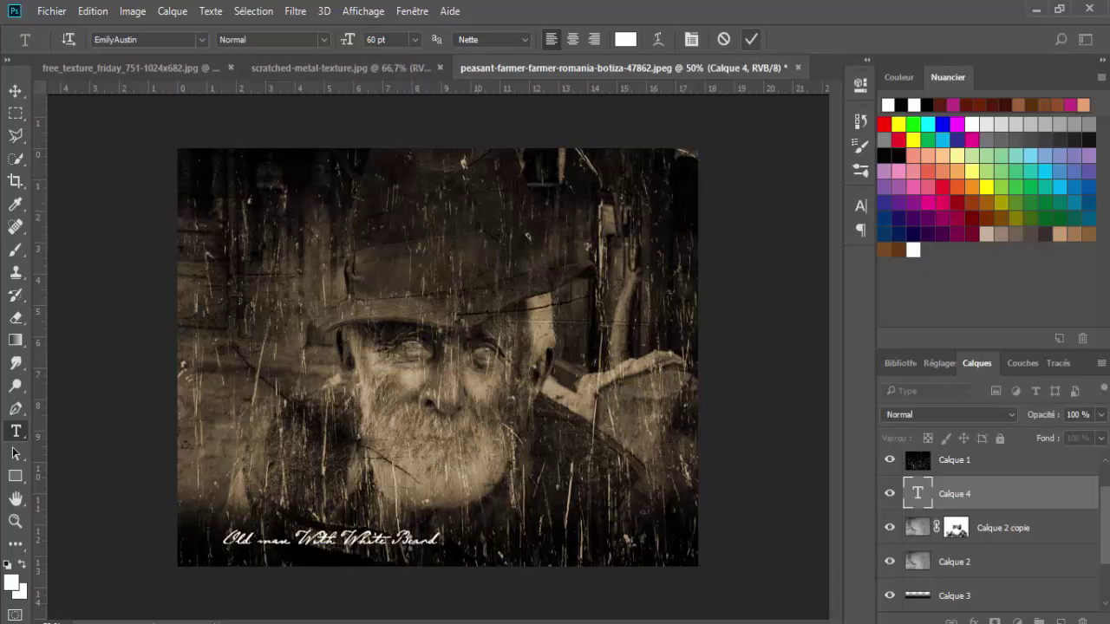
Stretch the caption wider and flatter, then type the year 1986 to its right.
key("ctrl+Return")
key("ctrl+t")
left_click_drag(475, 539, 613, 539)
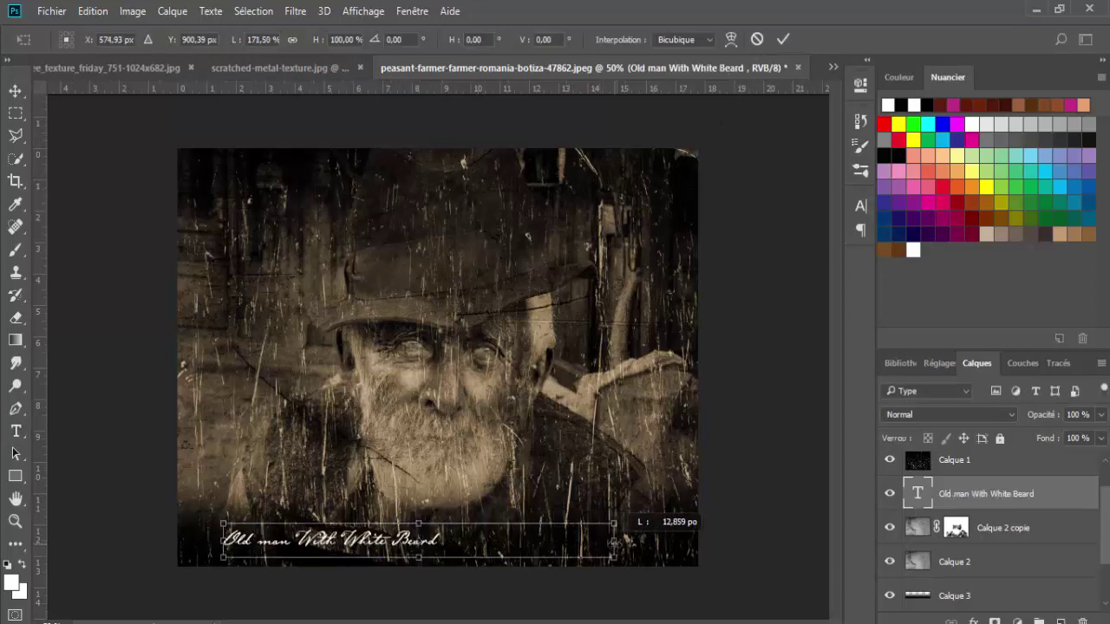
left_click_drag(419, 523, 419, 534)
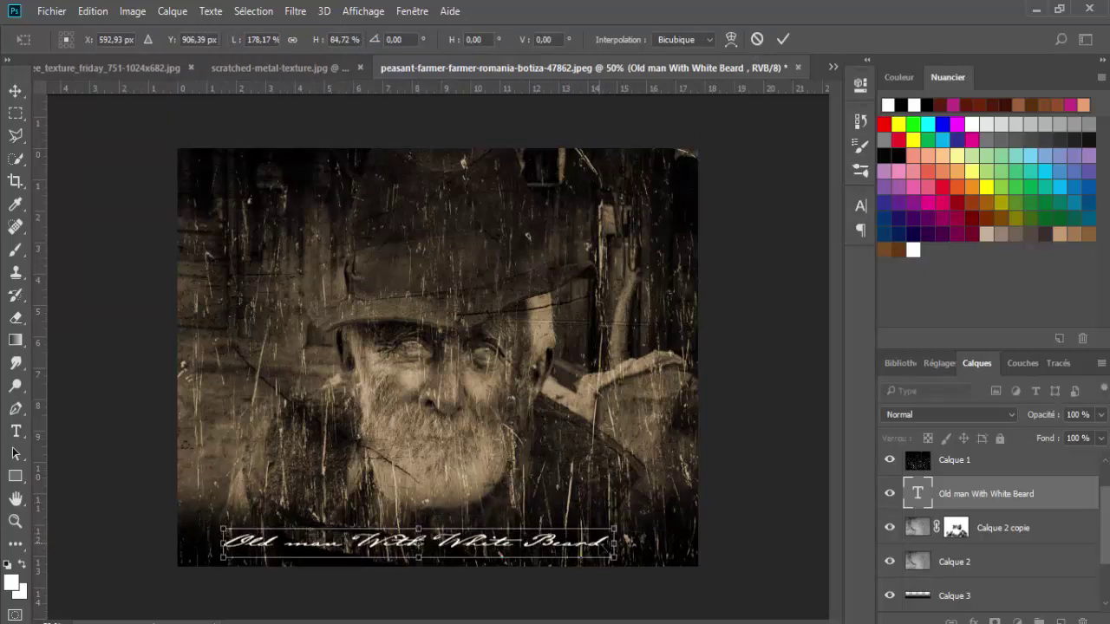
left_click(15, 431)
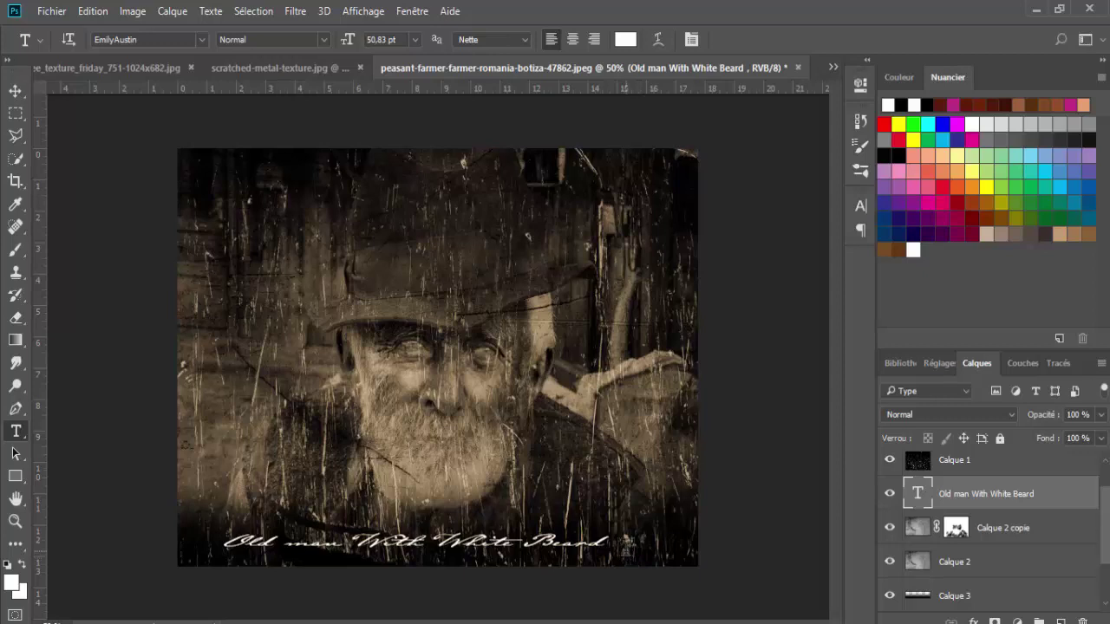
left_click(625, 543)
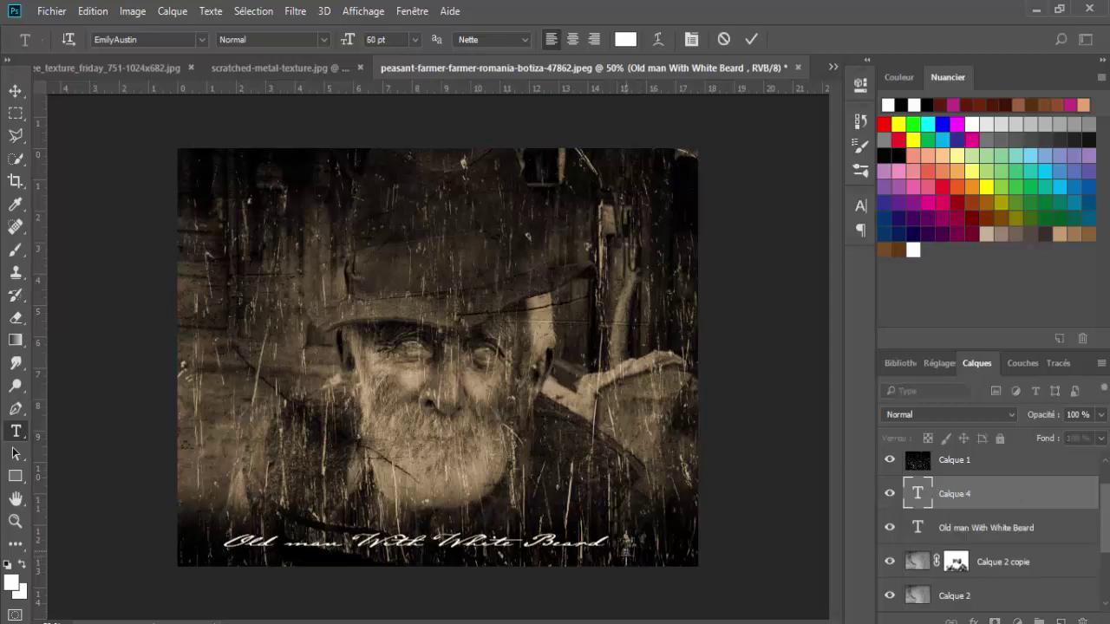
type("19")
type("86")
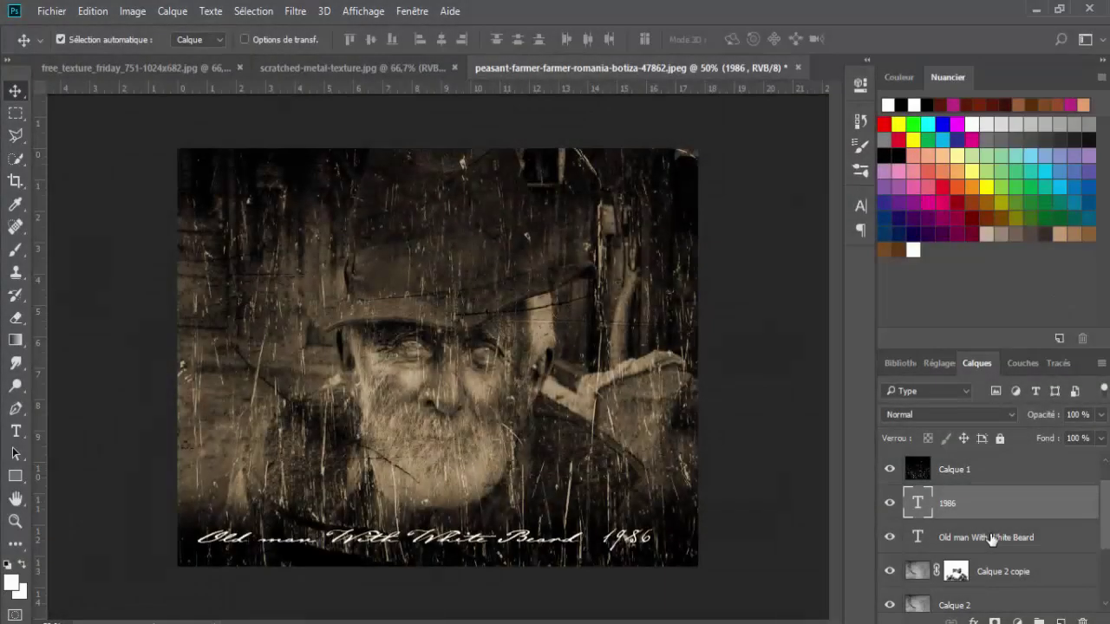
Lower the caption layer's opacity to 54% and the 1986 year layer's to 67%.
left_click(991, 535)
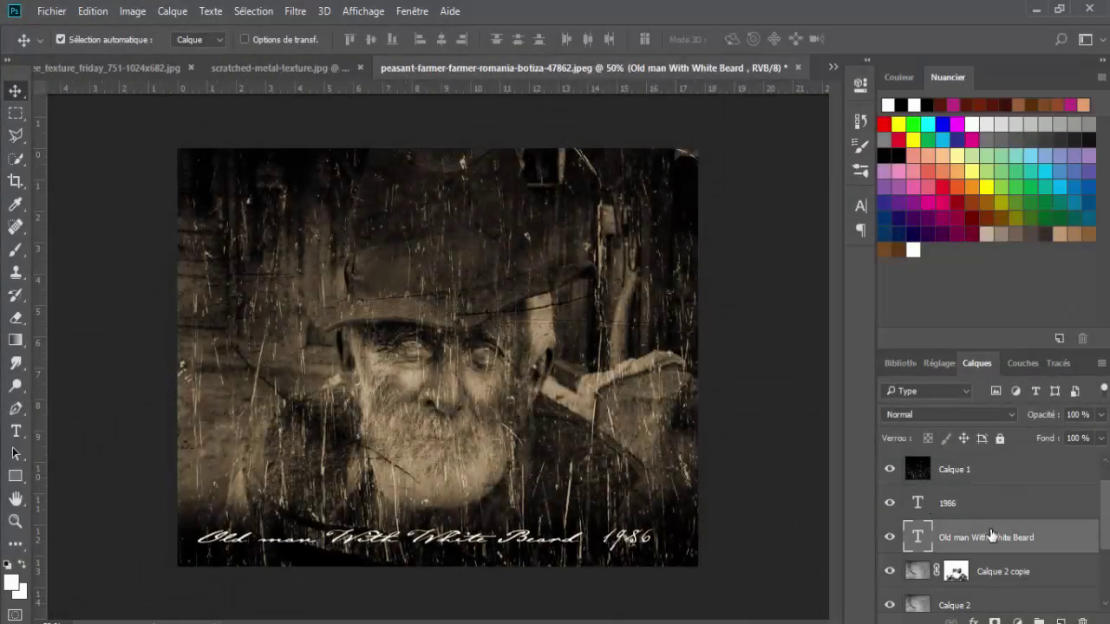
left_click_drag(1049, 417, 1056, 414)
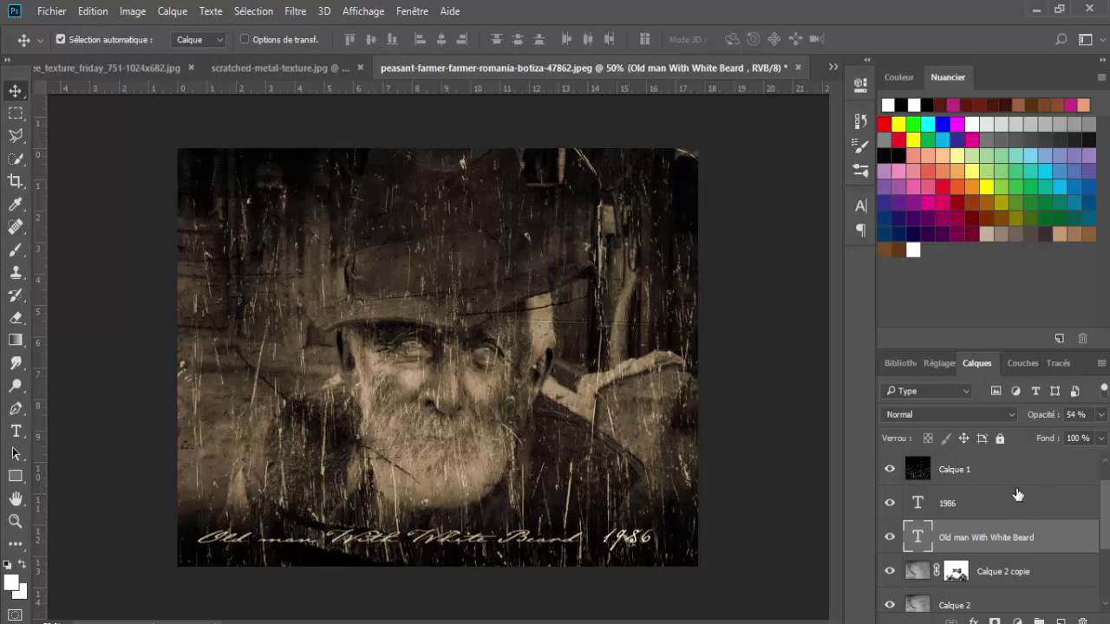
left_click(1018, 508)
left_click(1036, 420)
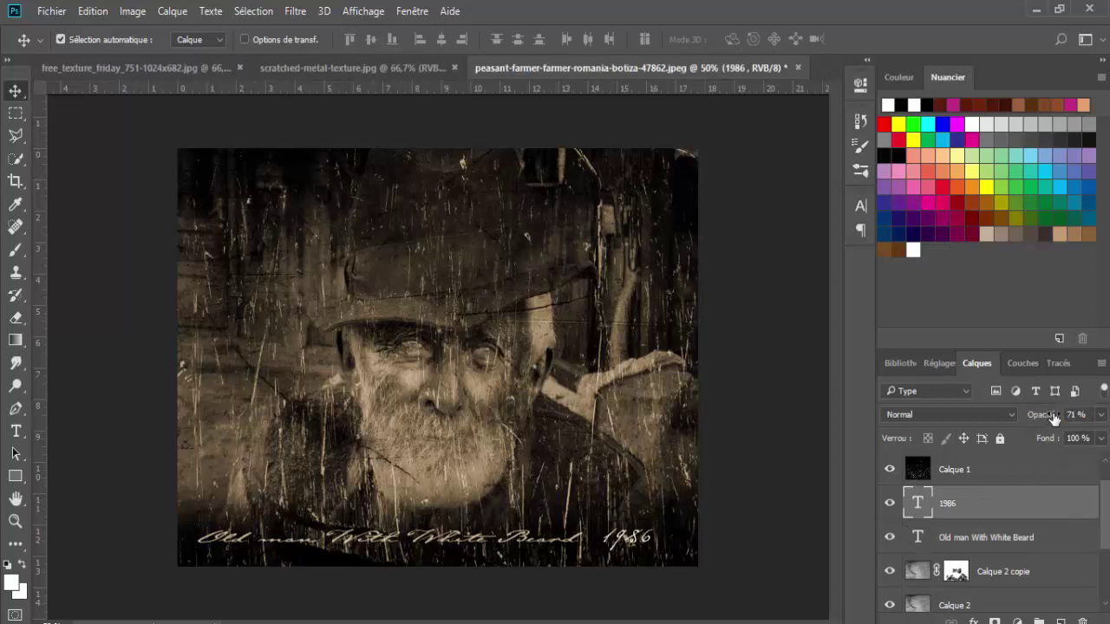
mouse_move(1037, 420)
left_mouse_down()
mouse_move(1052, 420)
mouse_move(1041, 419)
left_mouse_up()
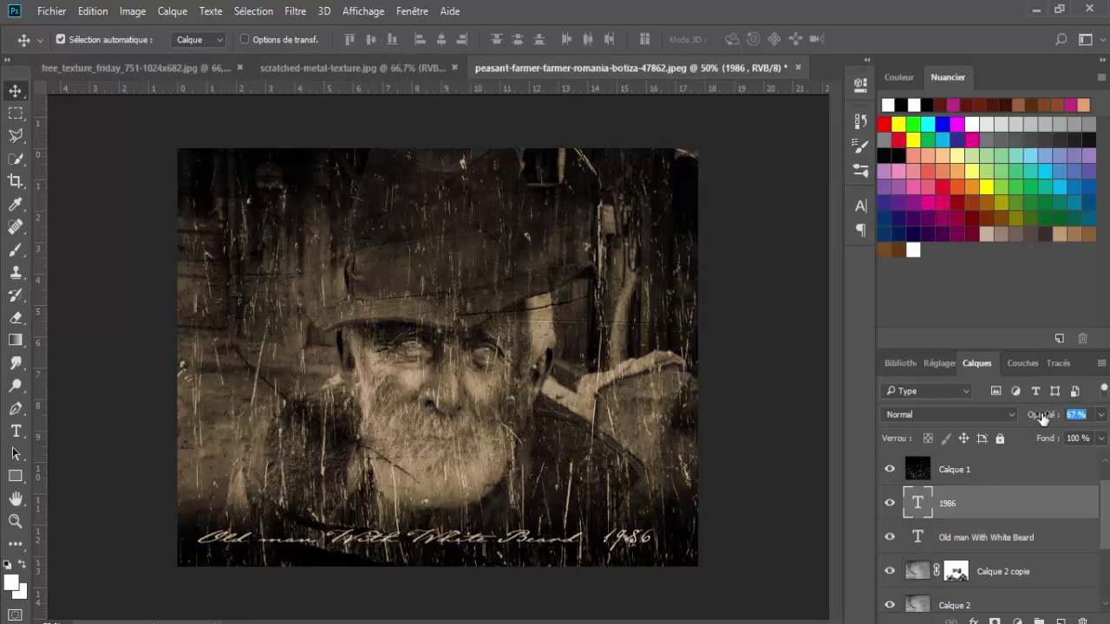